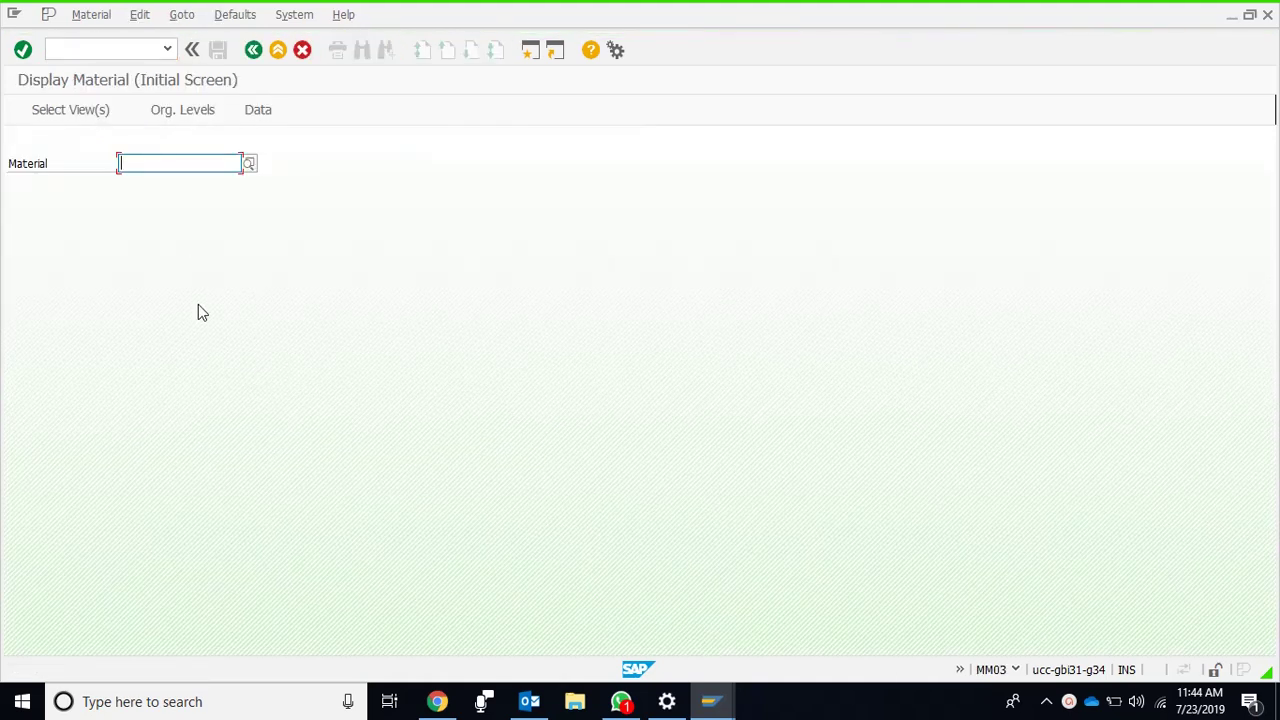
Enter material DXTR1391 and bring up its list of selectable views.
{"action": "left_click", "coordinate": [159, 167]}
{"action": "type", "text": "dxtr"}
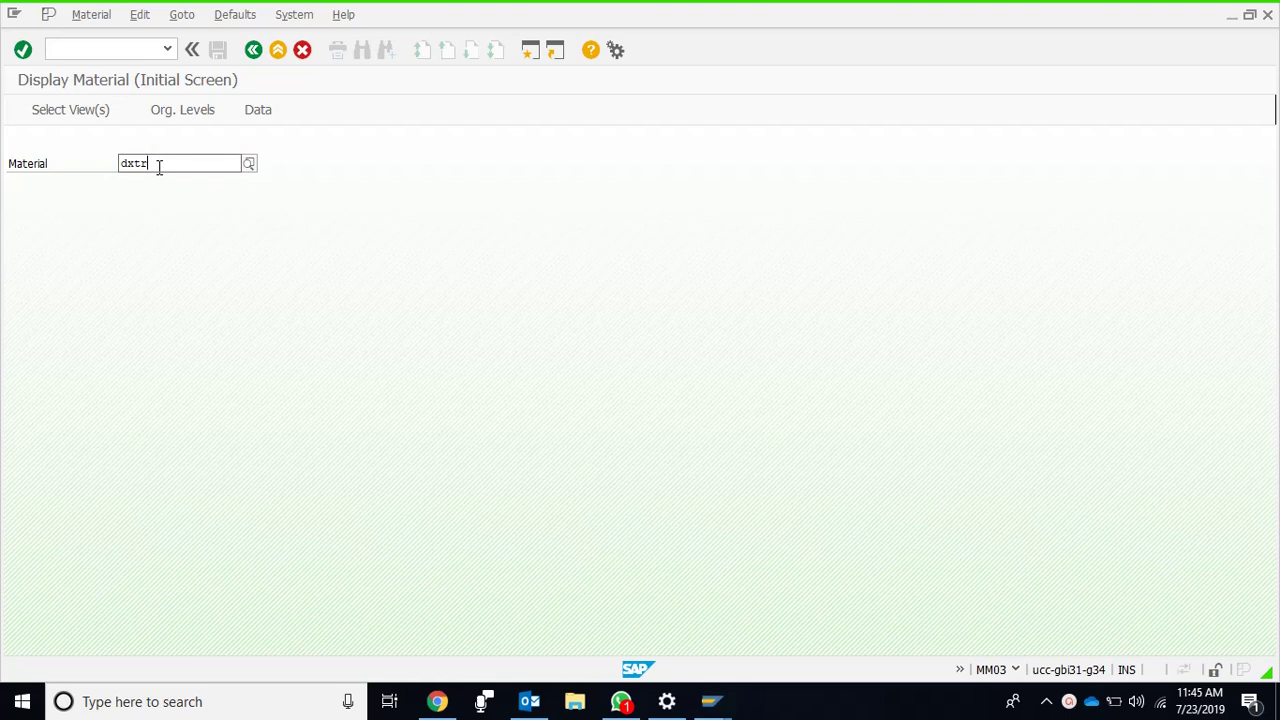
{"action": "type", "text": "1391"}
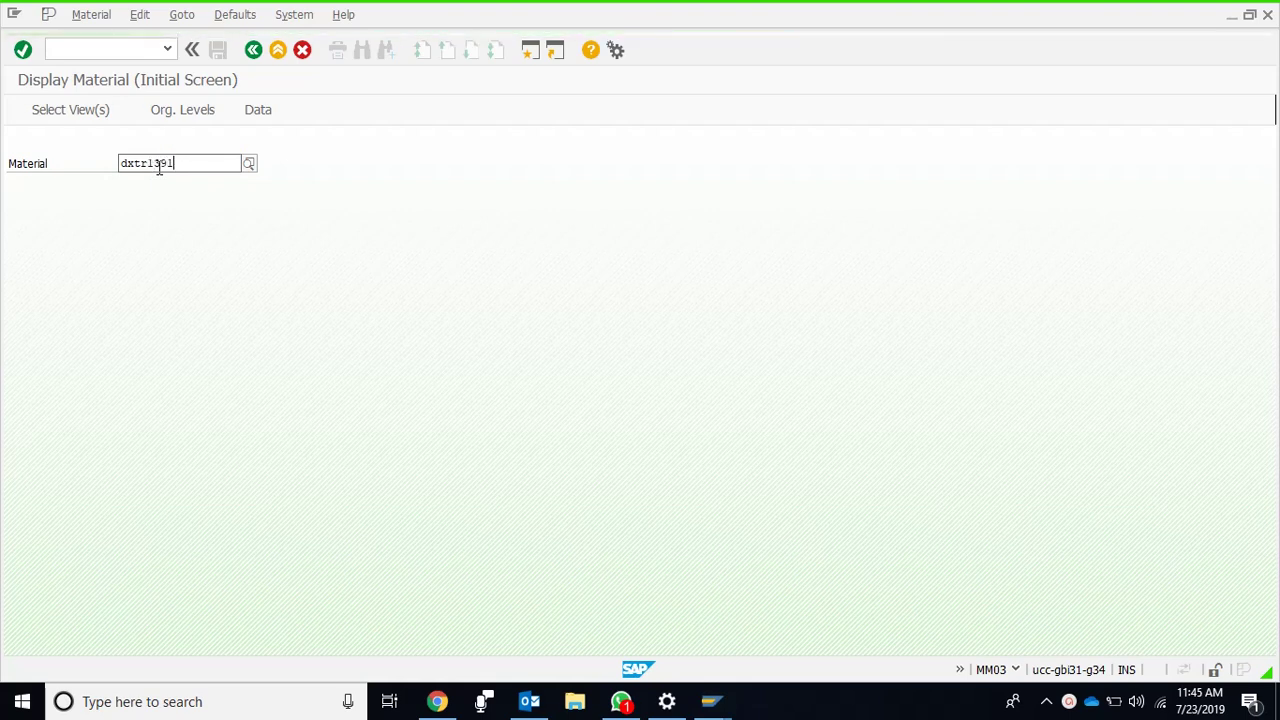
{"action": "key", "text": "Down"}
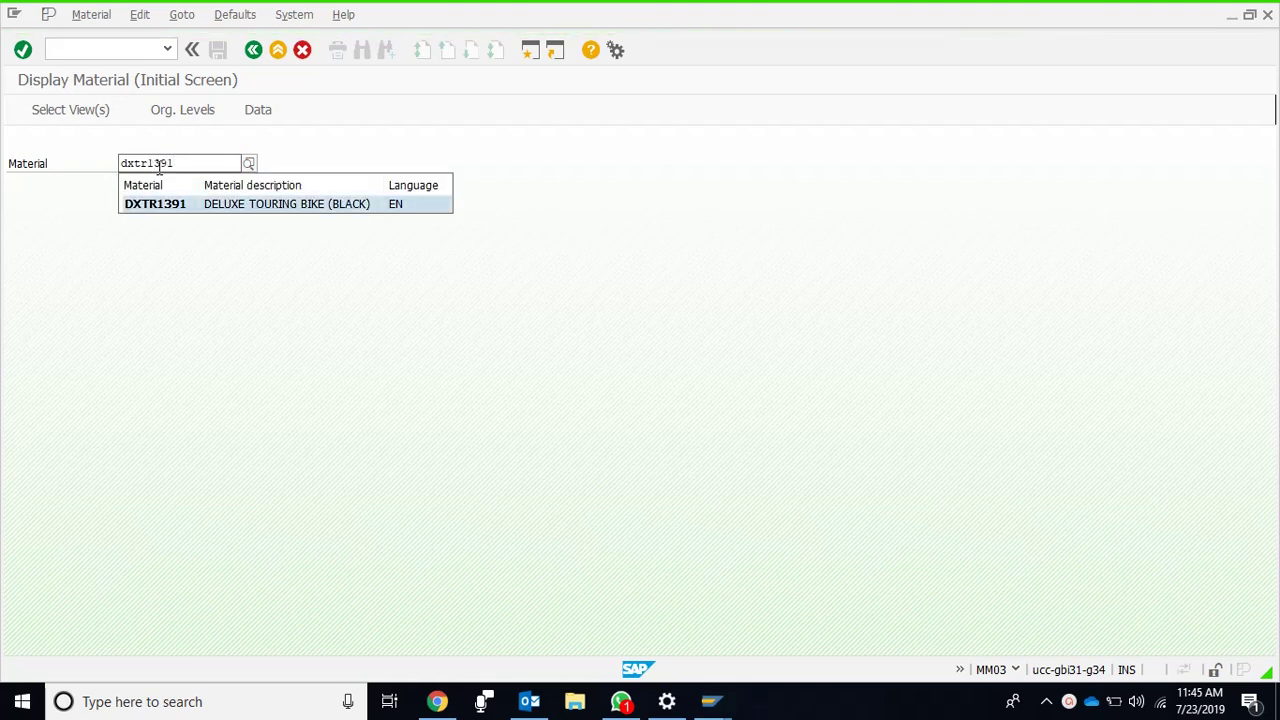
{"action": "key", "text": "Return"}
{"action": "key", "text": "Return"}
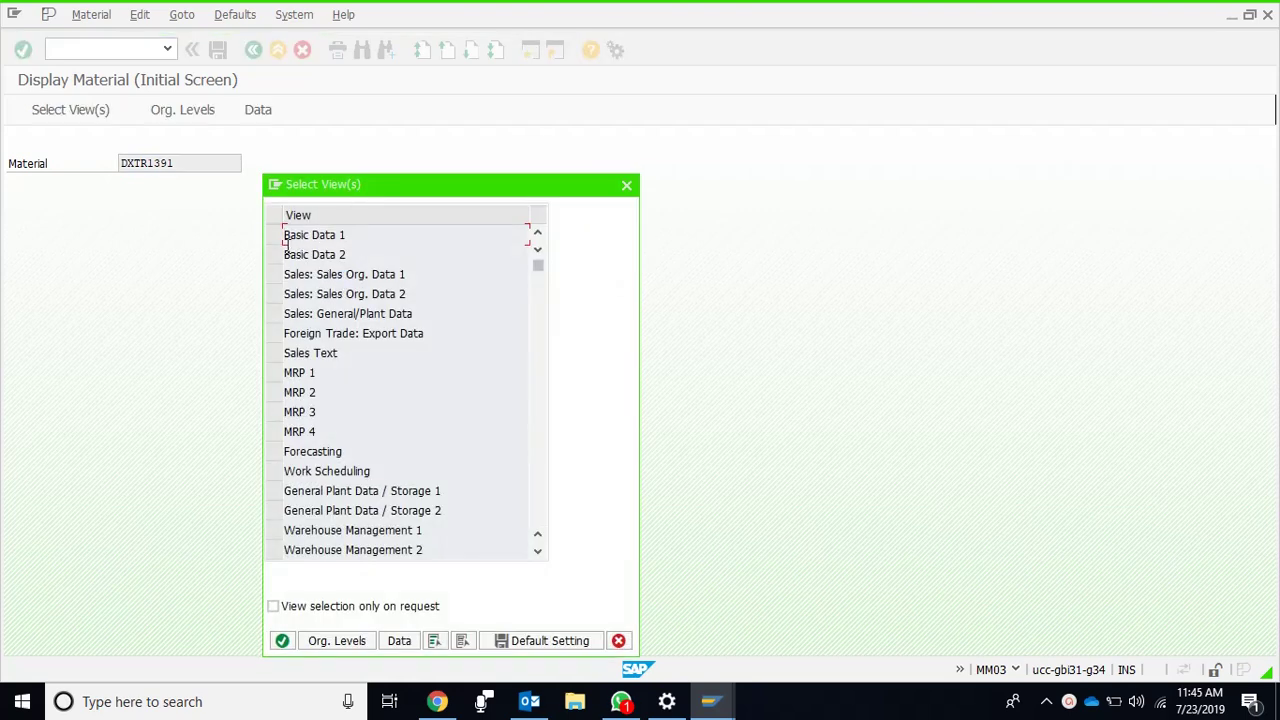
Select the Basic Data 1, Forecasting, Accounting 1 and Costing 1 views for the material and confirm the selection.
{"action": "left_click", "coordinate": [274, 234]}
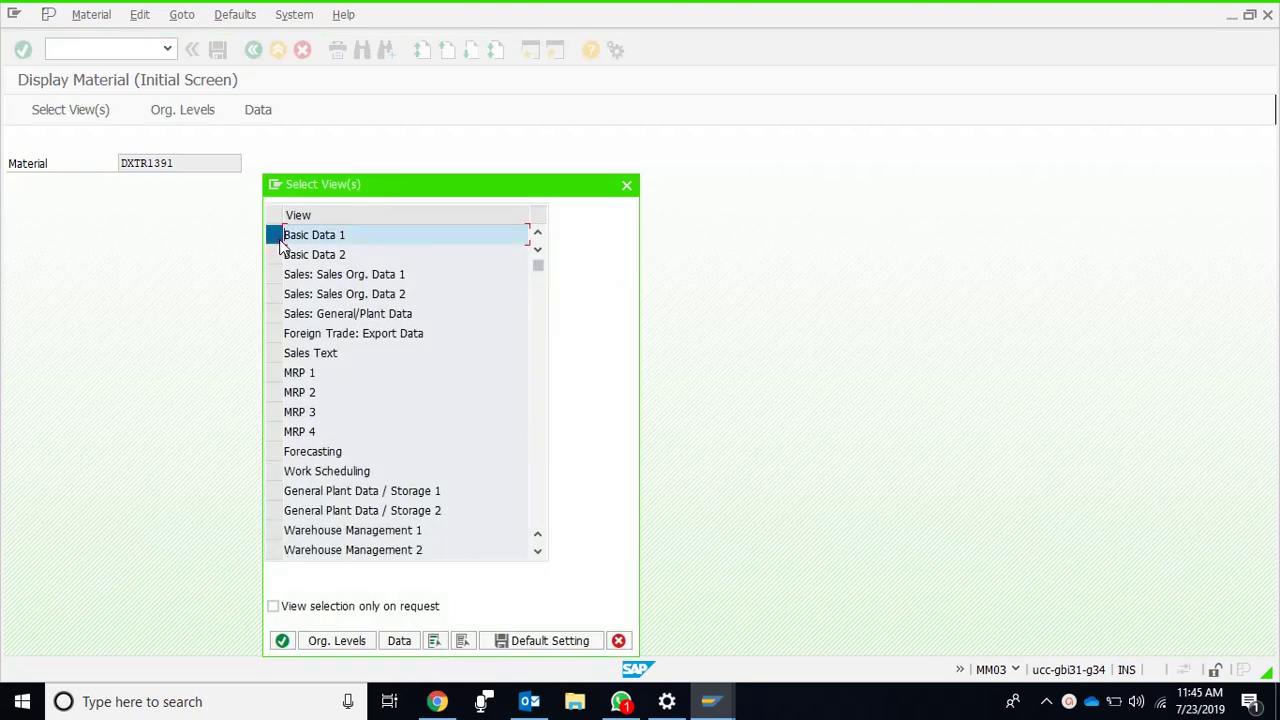
{"action": "left_click", "coordinate": [274, 451]}
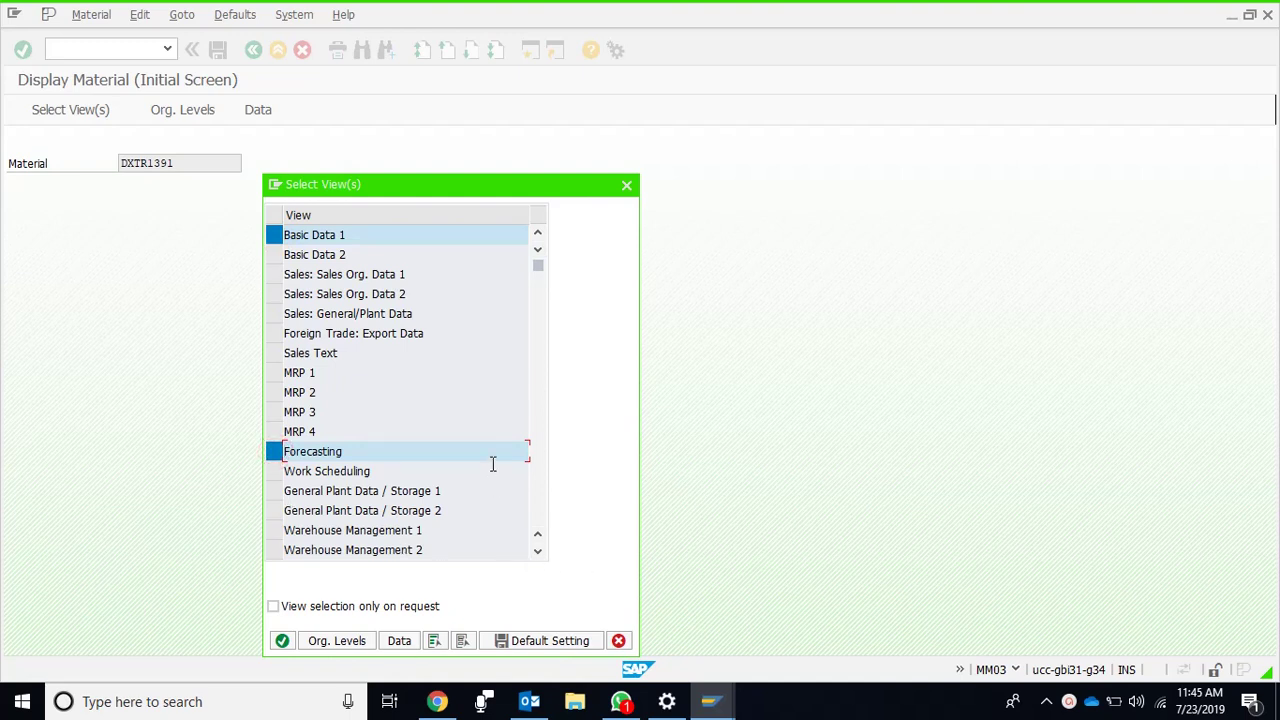
{"action": "left_click", "coordinate": [539, 553]}
{"action": "left_click", "coordinate": [539, 553]}
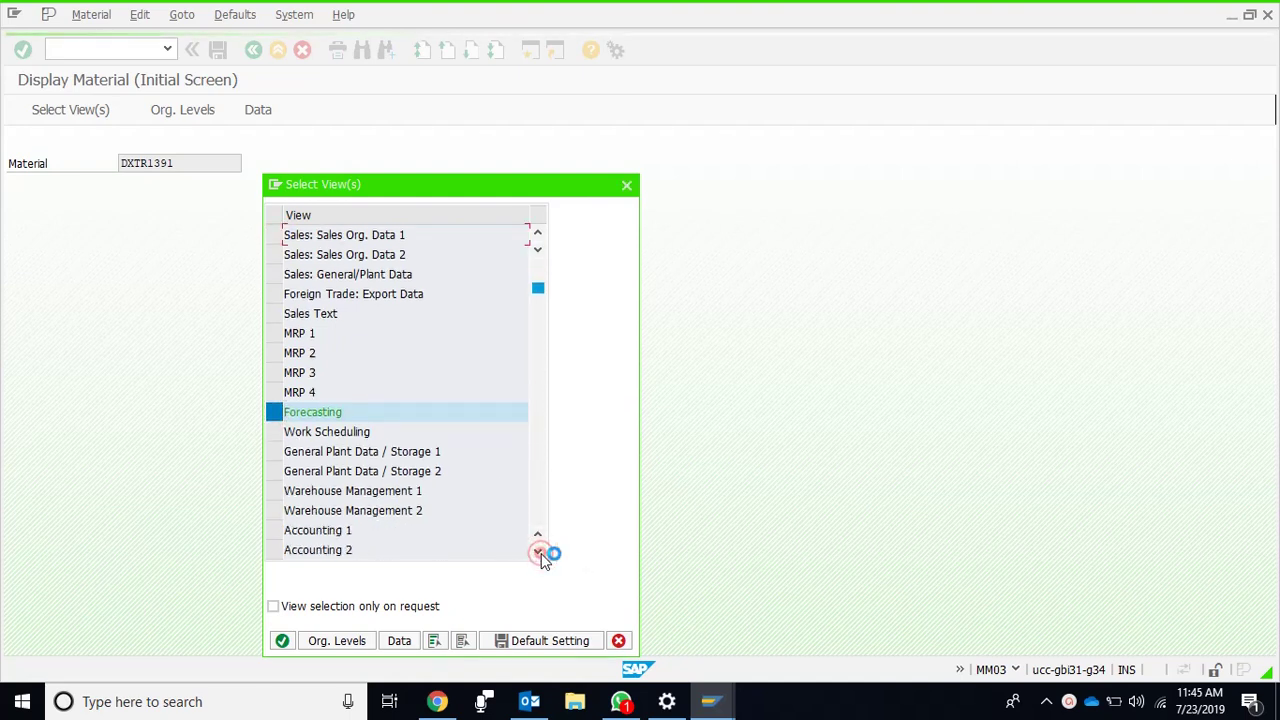
{"action": "left_click", "coordinate": [539, 553]}
{"action": "left_click", "coordinate": [539, 553]}
{"action": "left_click", "coordinate": [539, 553]}
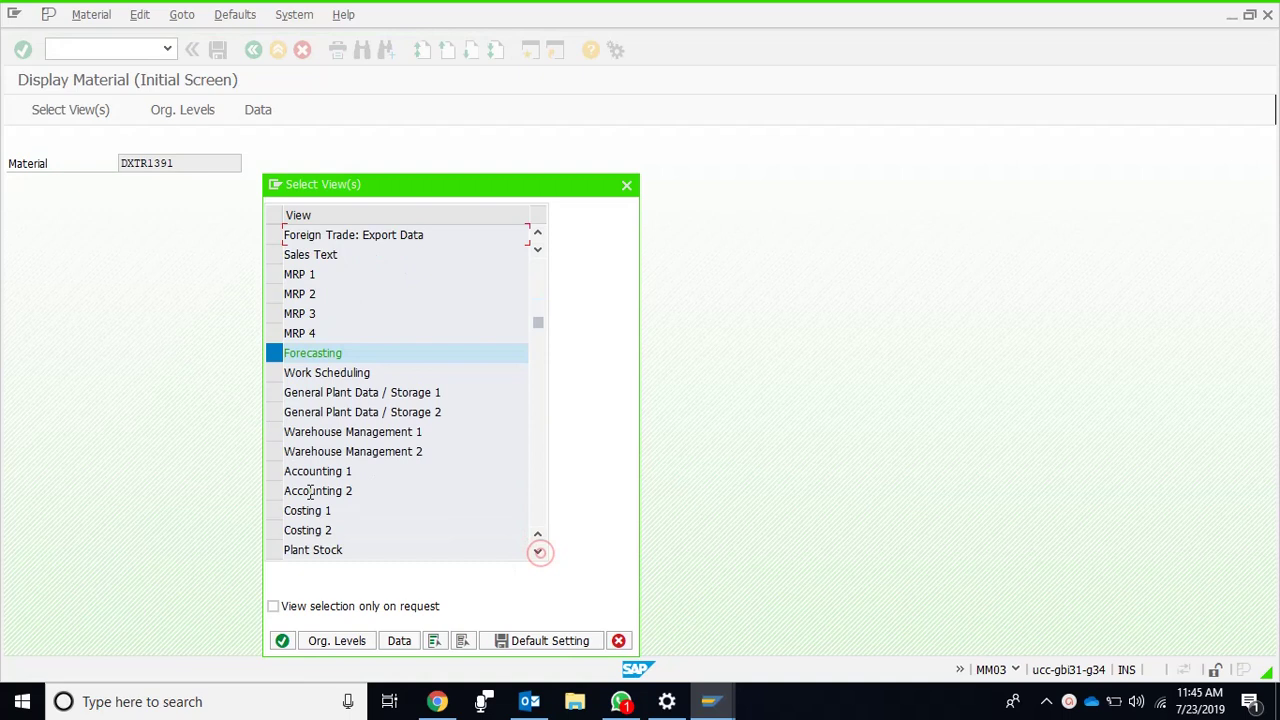
{"action": "left_click", "coordinate": [274, 471]}
{"action": "left_click", "coordinate": [276, 510]}
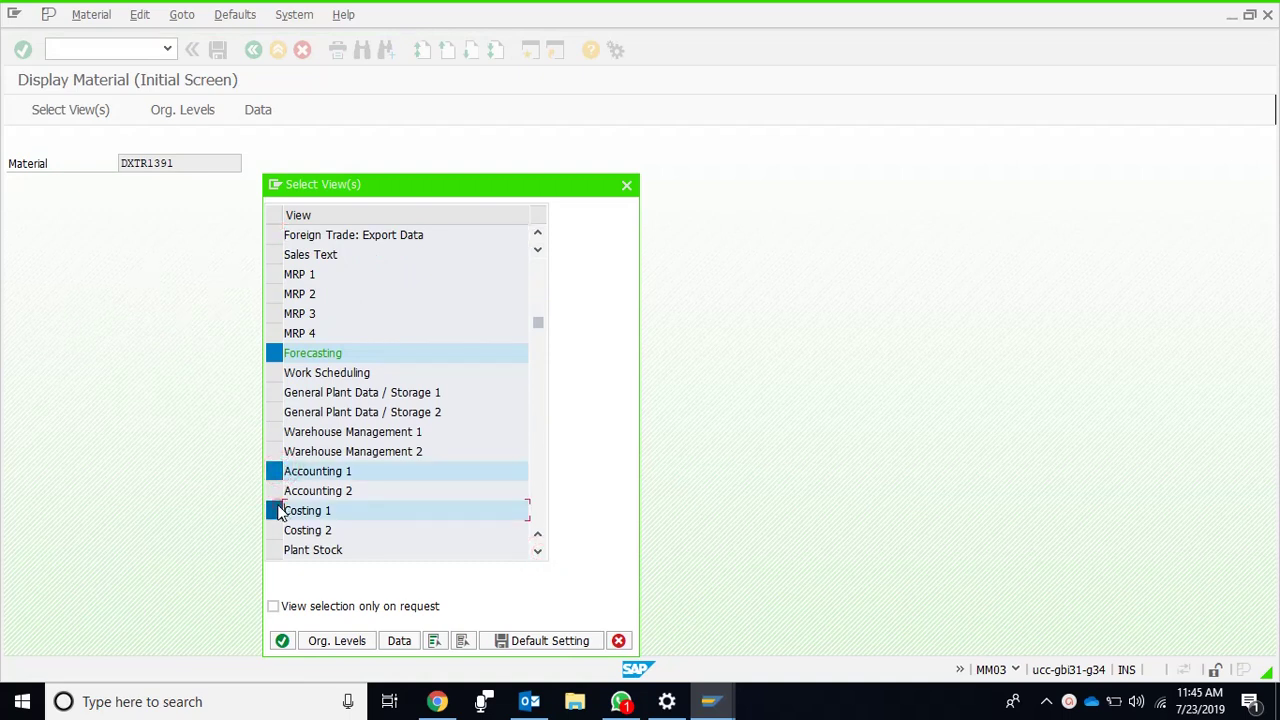
{"action": "left_click", "coordinate": [281, 640]}
Set the organizational level to plant DL00 and display the material master.
{"action": "type", "text": "d1"}
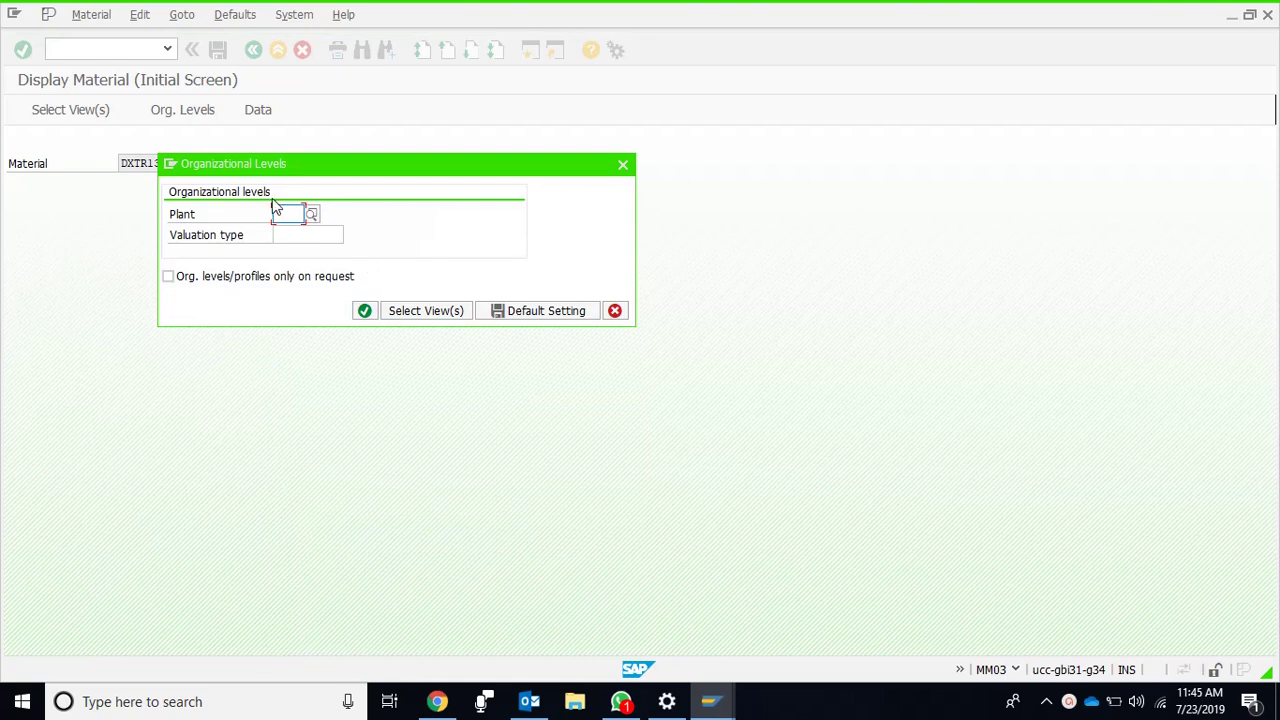
{"action": "type", "text": "00"}
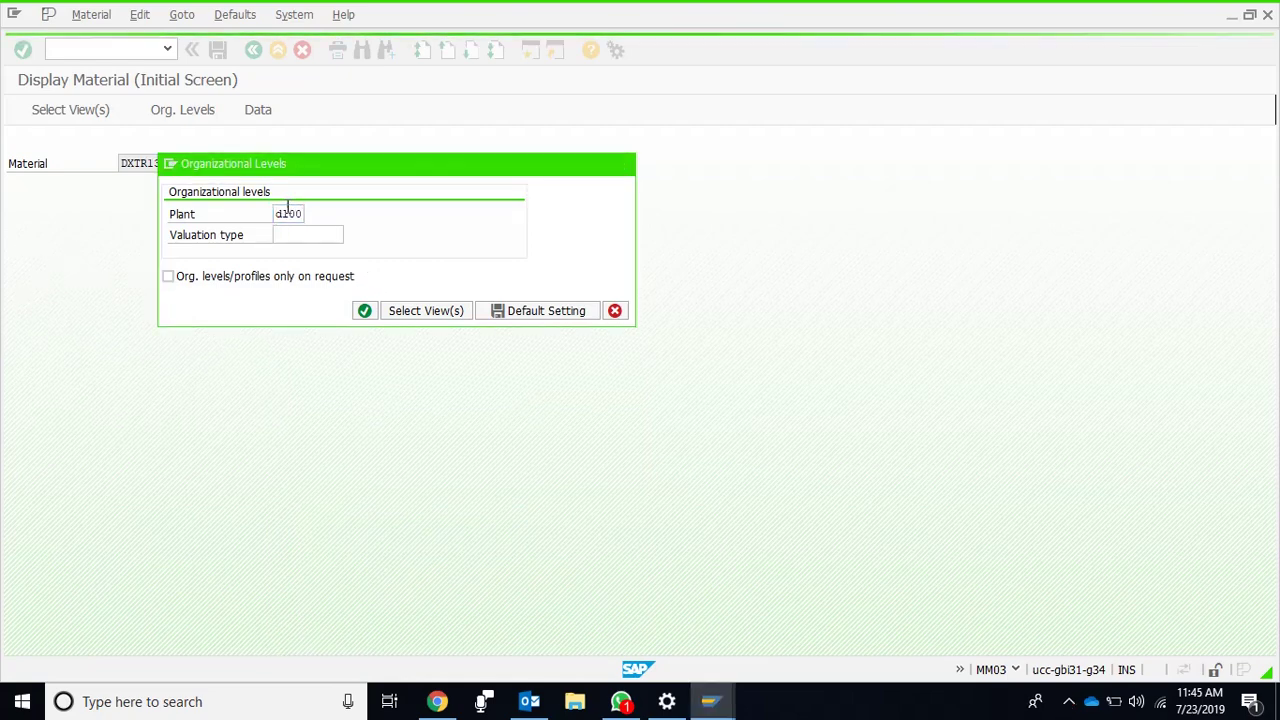
{"action": "key", "text": "Return"}
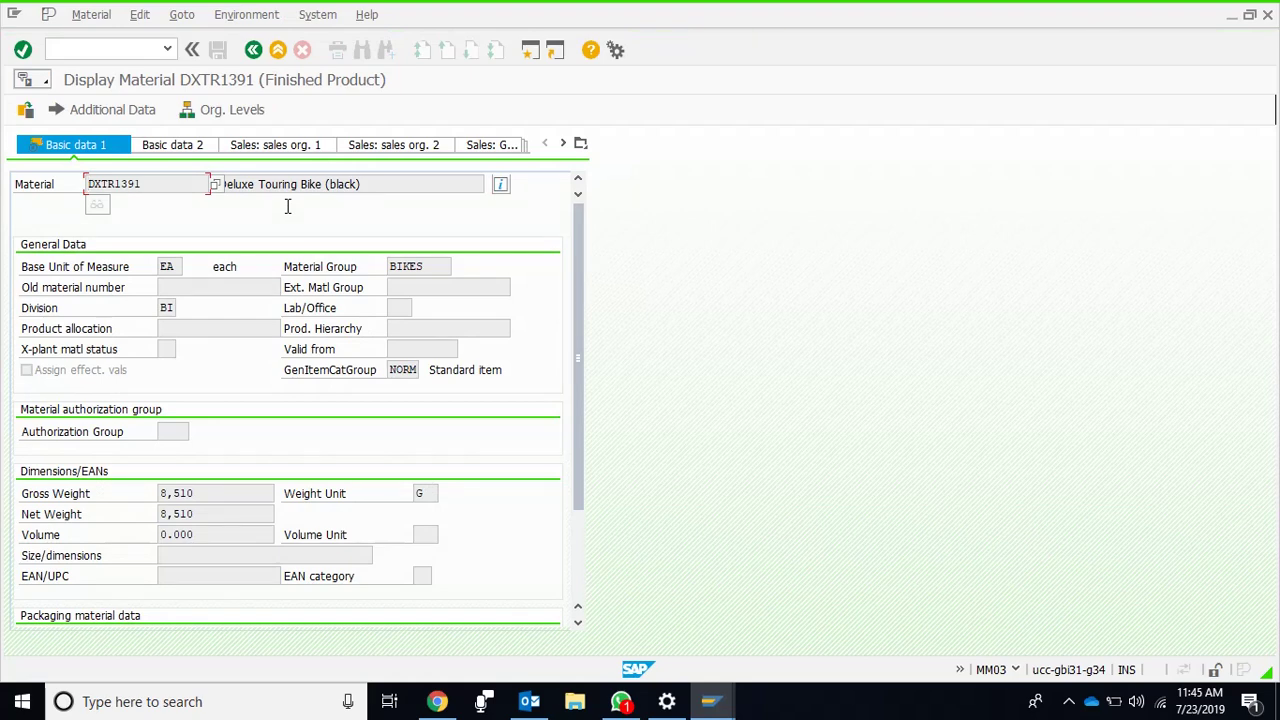
Open the material's Forecasting view.
{"action": "left_click", "coordinate": [562, 144]}
{"action": "left_click", "coordinate": [562, 144]}
{"action": "left_click", "coordinate": [562, 144]}
{"action": "left_click", "coordinate": [562, 144]}
{"action": "left_click", "coordinate": [562, 144]}
{"action": "left_click", "coordinate": [562, 144]}
{"action": "left_click", "coordinate": [562, 144]}
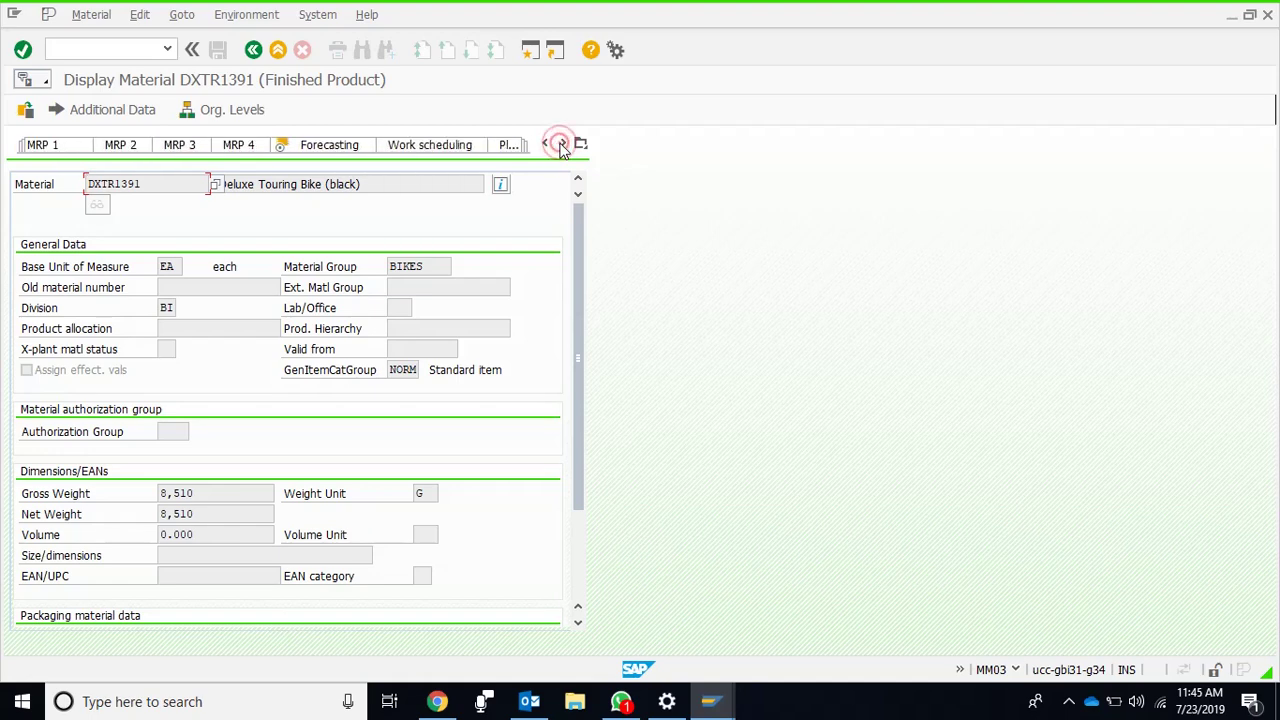
{"action": "left_click", "coordinate": [329, 146]}
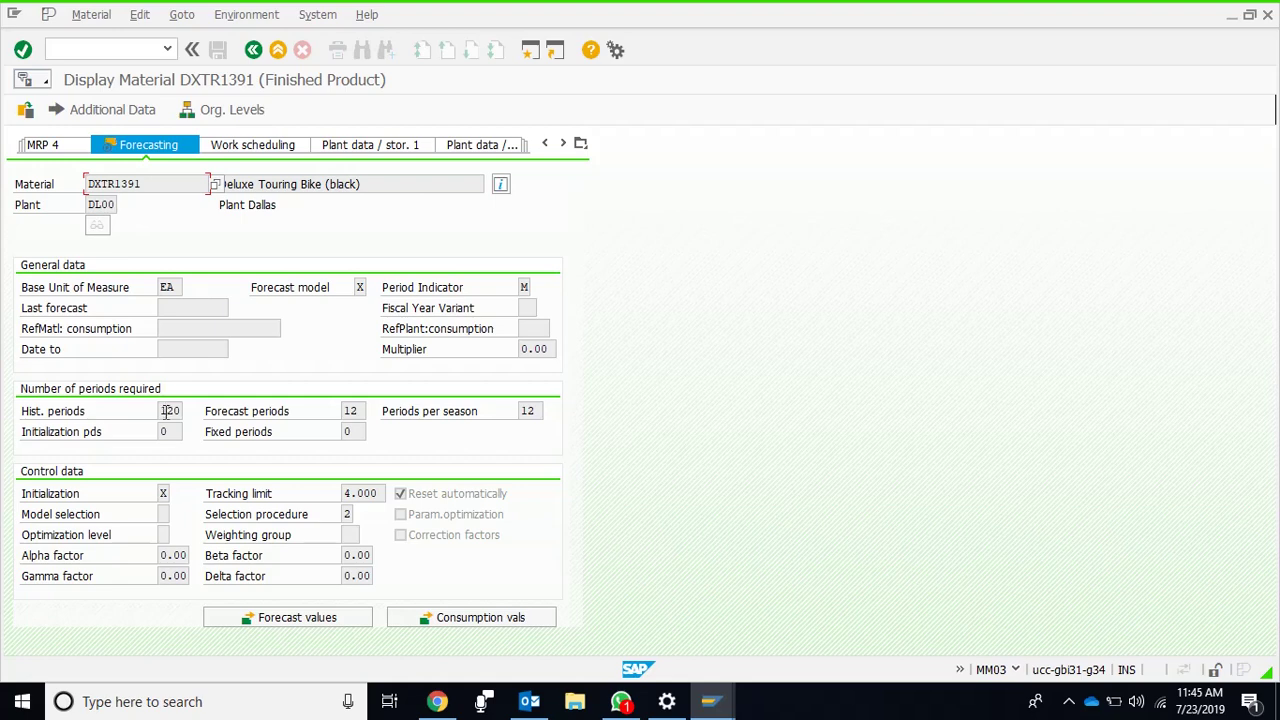
Examine the historical, forecast, seasonal, initialization and fixed period settings and the alpha and gamma factors.
{"action": "left_click_drag", "start_coordinate": [160, 411], "coordinate": [184, 413]}
{"action": "left_click", "coordinate": [175, 413]}
{"action": "left_click_drag", "start_coordinate": [343, 410], "coordinate": [363, 411]}
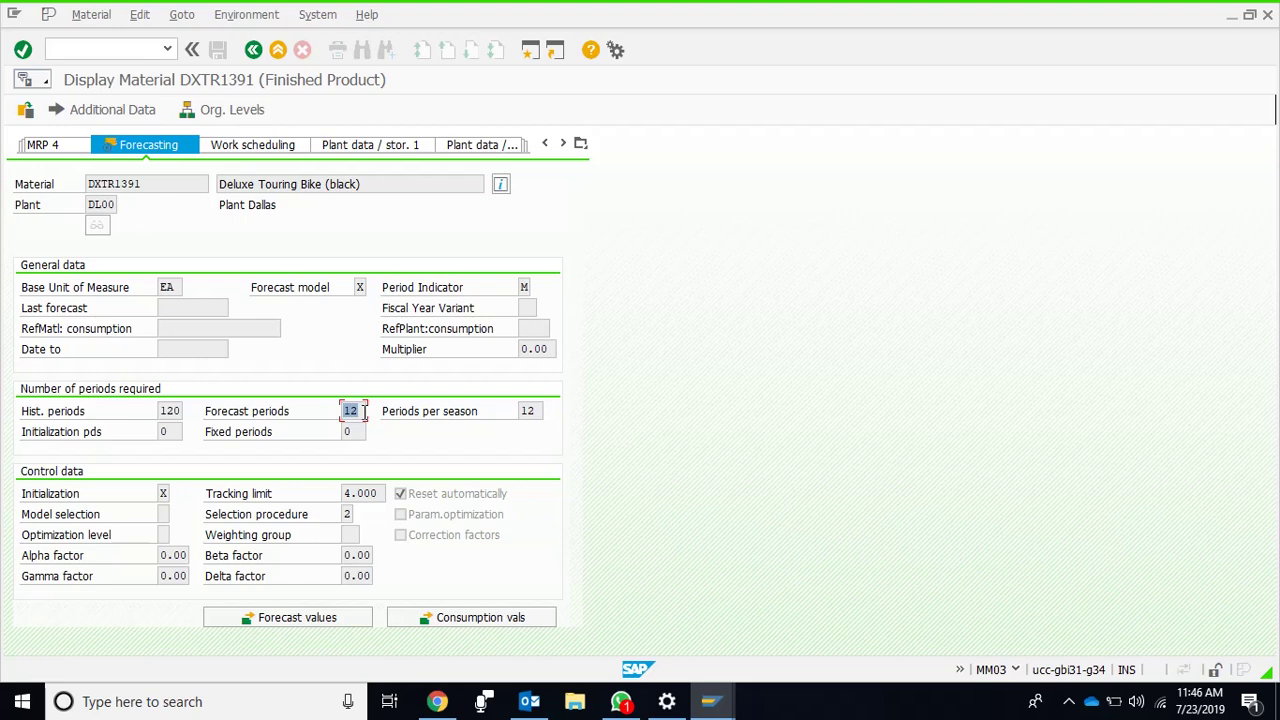
{"action": "left_click", "coordinate": [537, 410]}
{"action": "left_click_drag", "start_coordinate": [538, 410], "coordinate": [514, 410]}
{"action": "left_click", "coordinate": [507, 423]}
{"action": "left_click", "coordinate": [170, 431]}
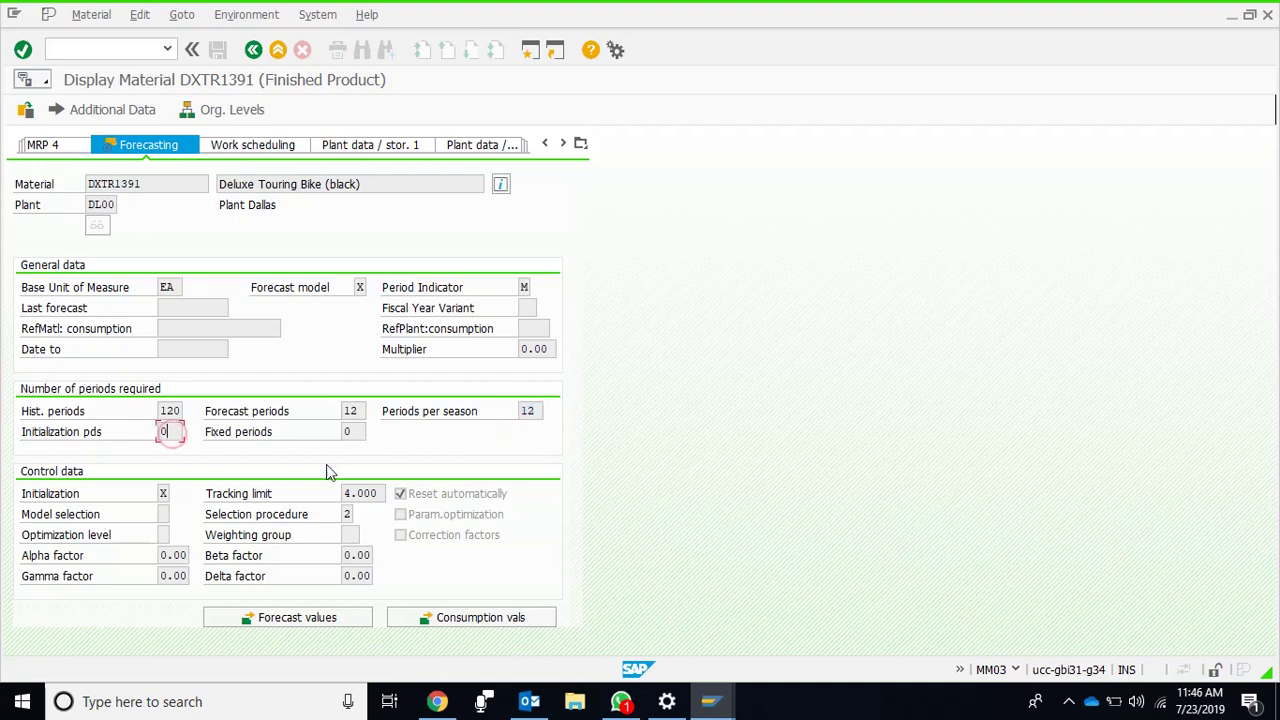
{"action": "left_click", "coordinate": [353, 432]}
{"action": "left_click", "coordinate": [172, 556]}
{"action": "left_click", "coordinate": [172, 576]}
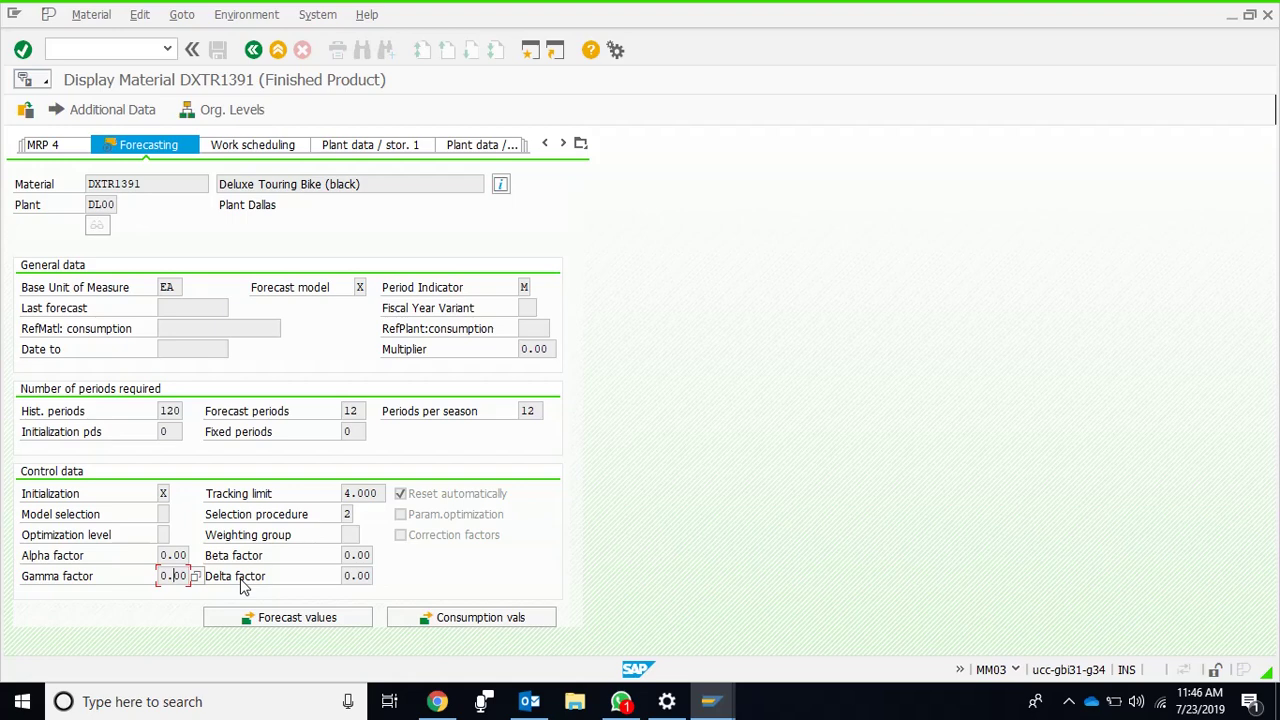
Review the material's unplanned and total consumption values as well as its forecast results, and return to the Forecasting view.
{"action": "left_click", "coordinate": [457, 624]}
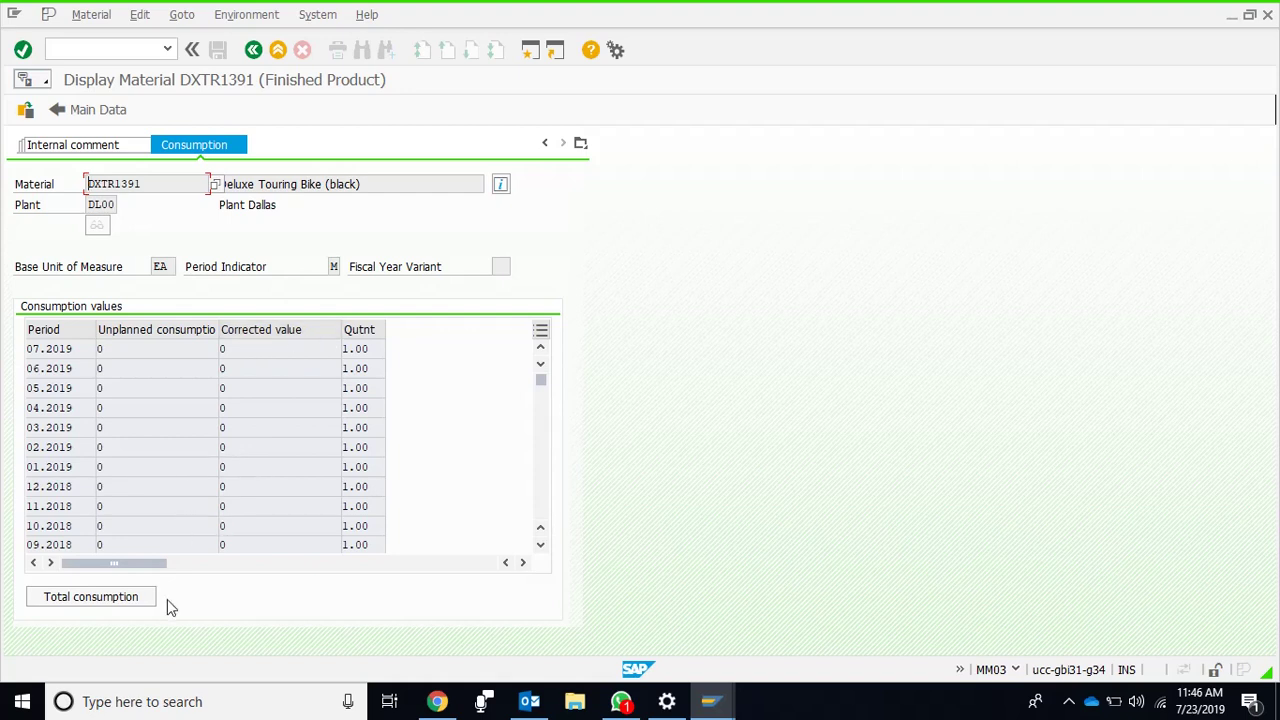
{"action": "left_click", "coordinate": [129, 595]}
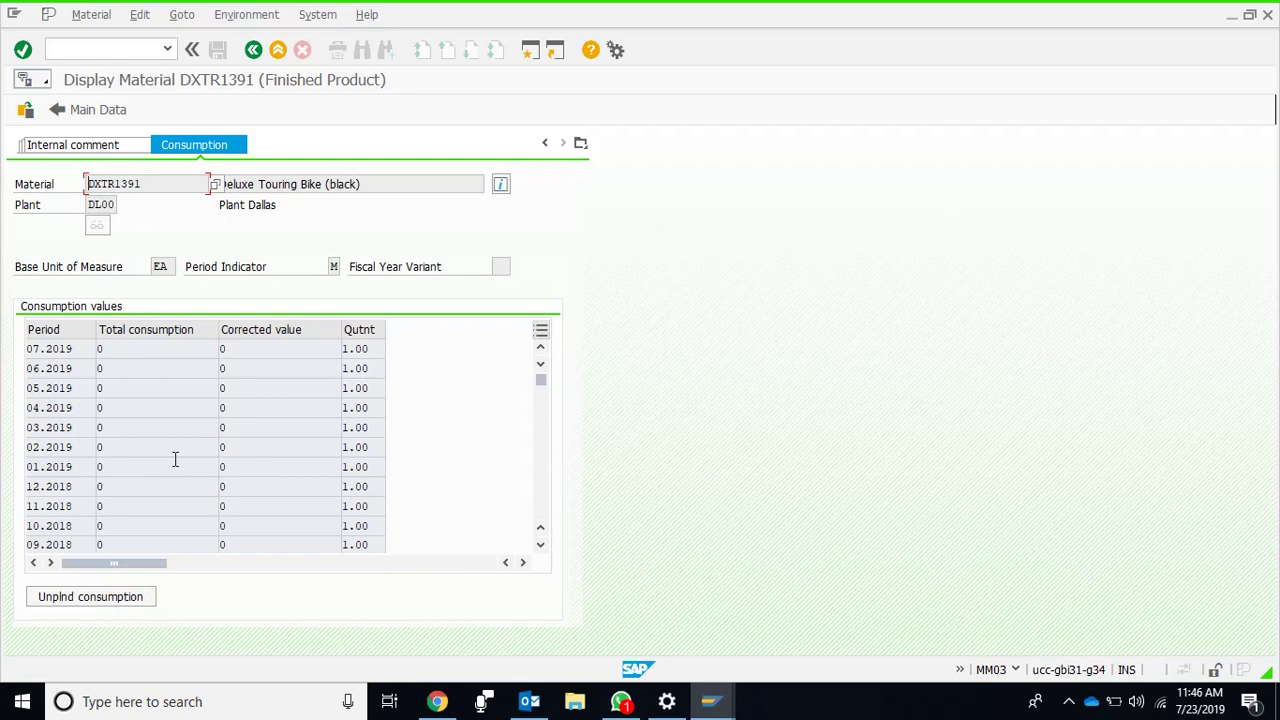
{"action": "left_click", "coordinate": [253, 52]}
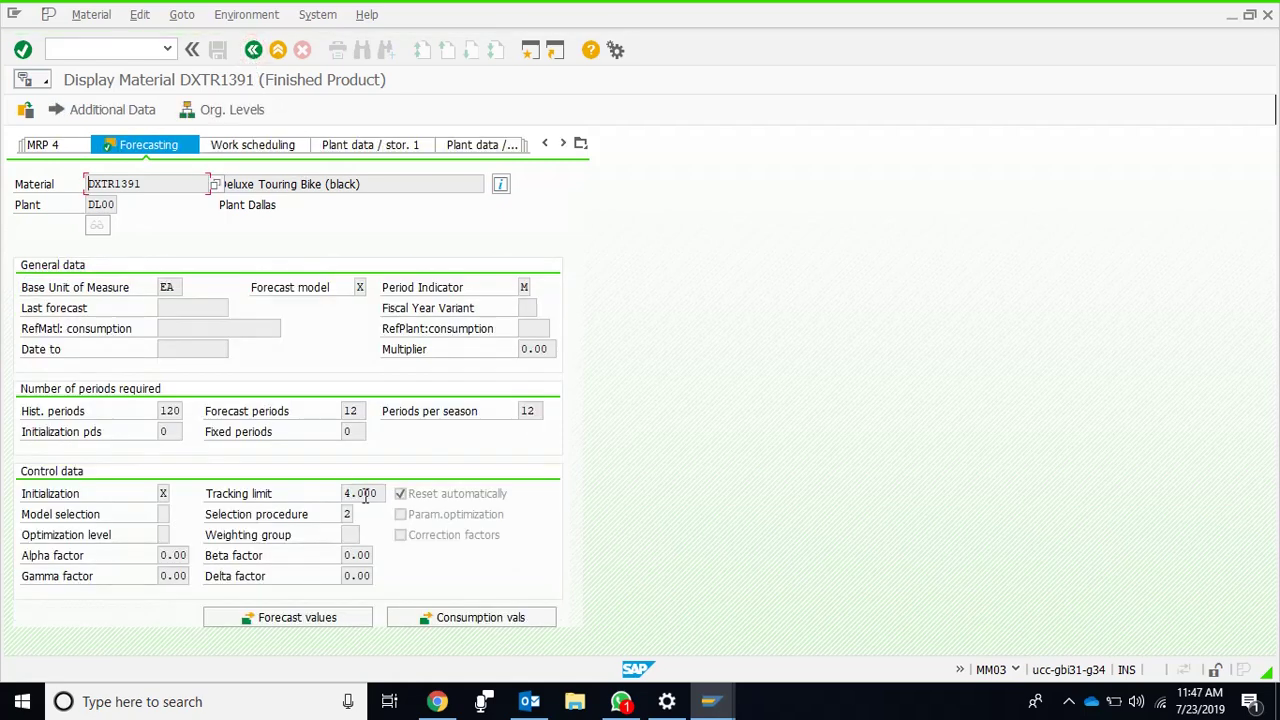
{"action": "left_click", "coordinate": [470, 621]}
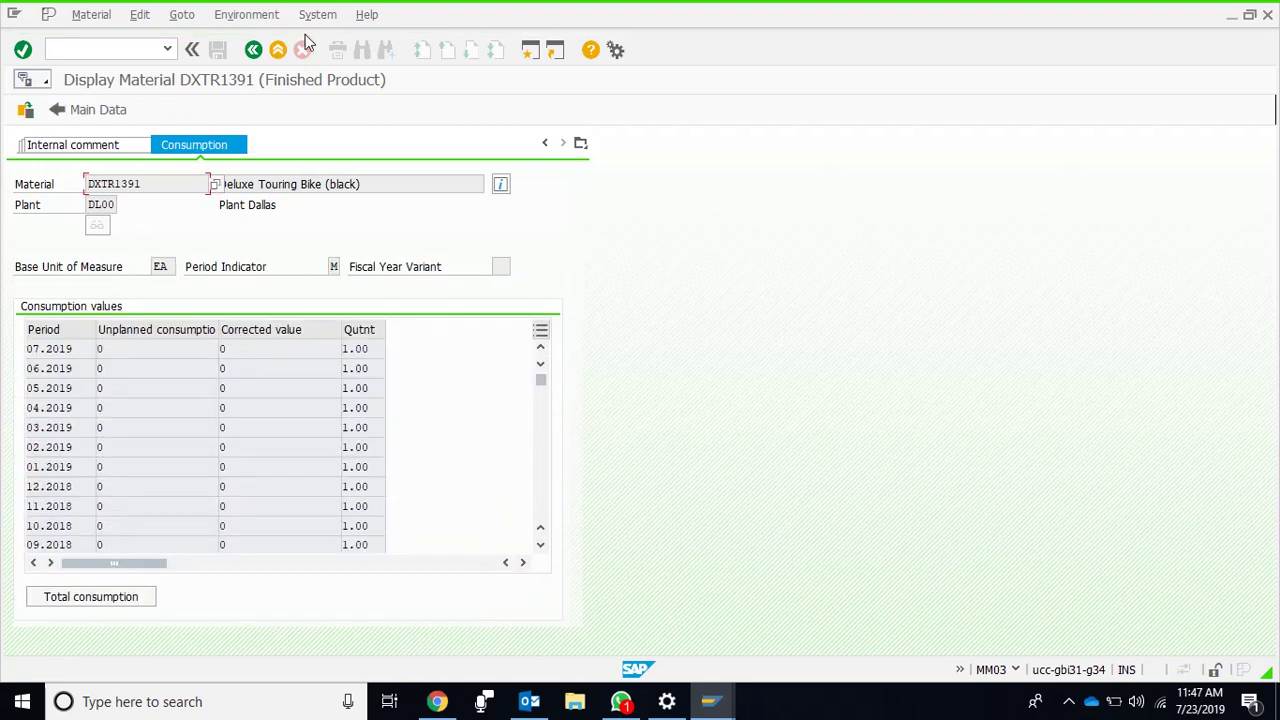
{"action": "left_click", "coordinate": [252, 52]}
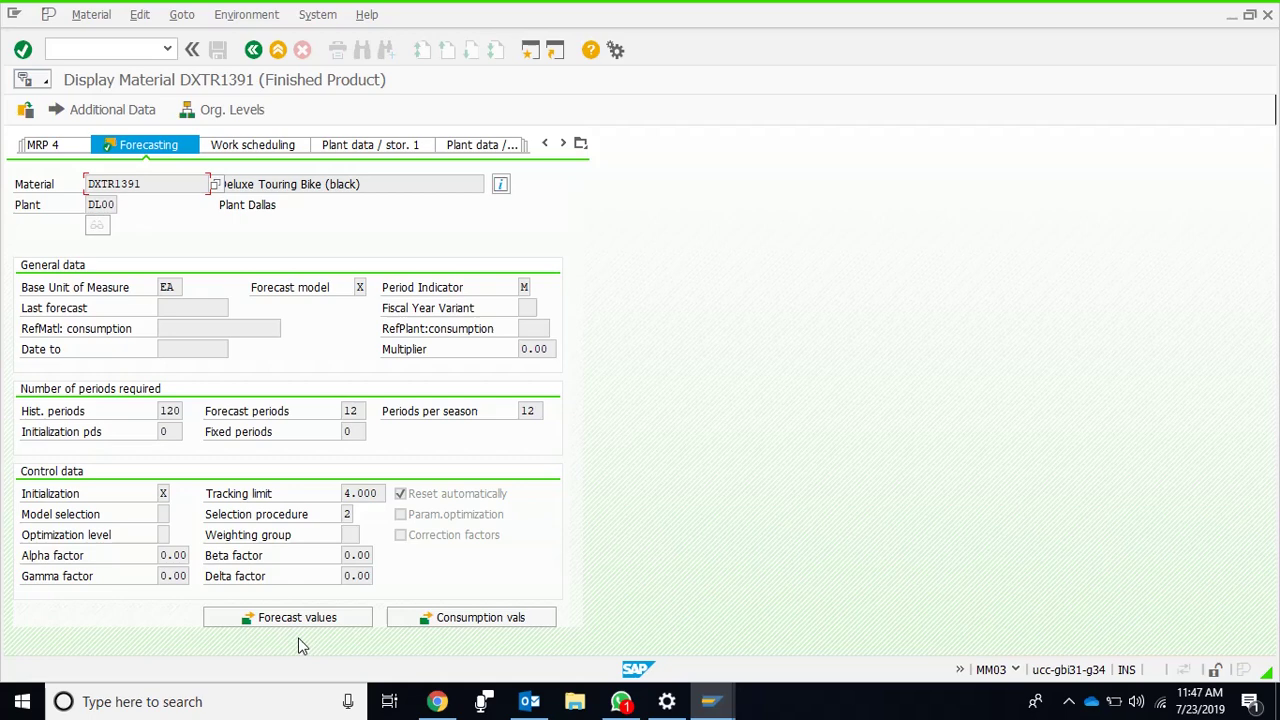
{"action": "left_click", "coordinate": [308, 619]}
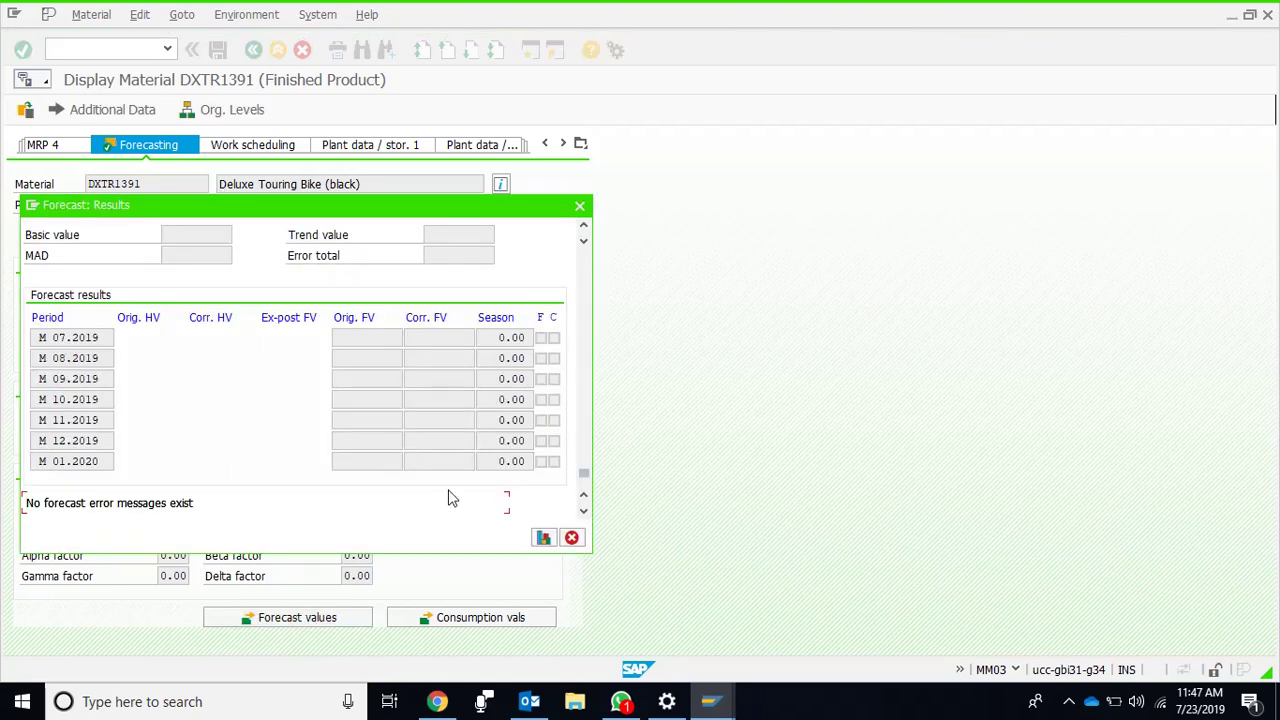
{"action": "left_click", "coordinate": [569, 540]}
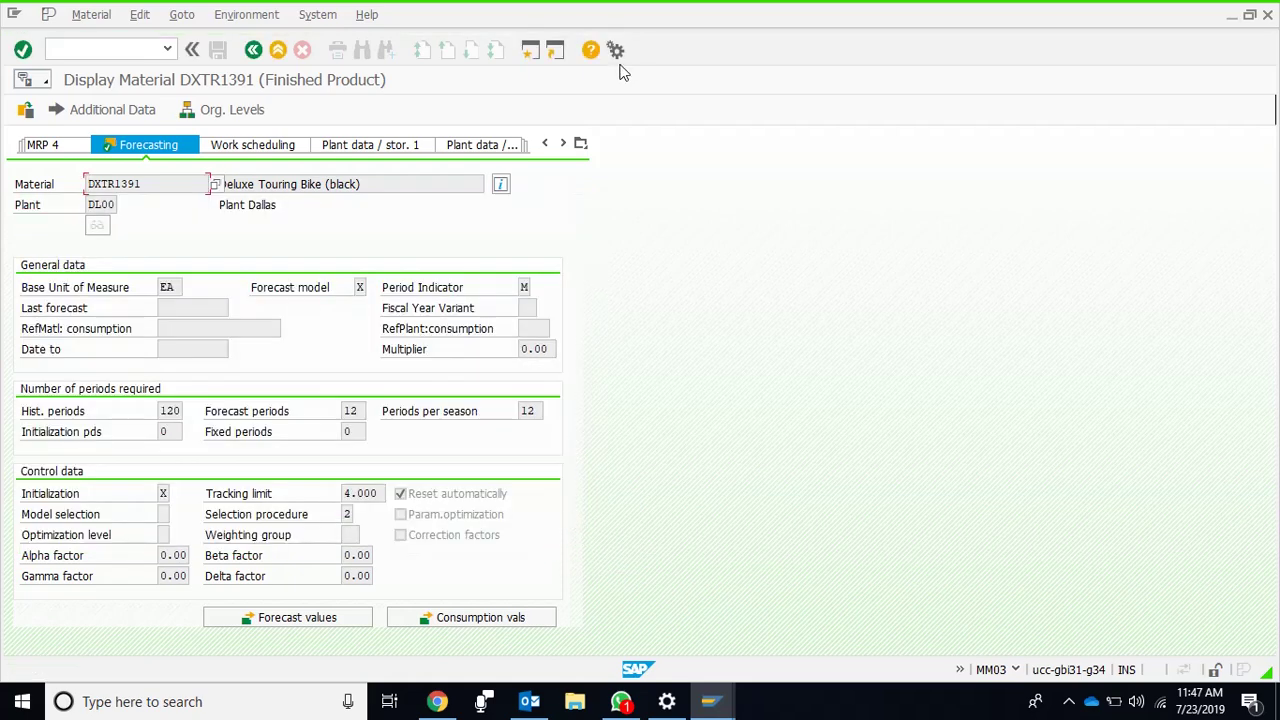
Open the material's Accounting 1 view.
{"action": "left_click", "coordinate": [564, 144]}
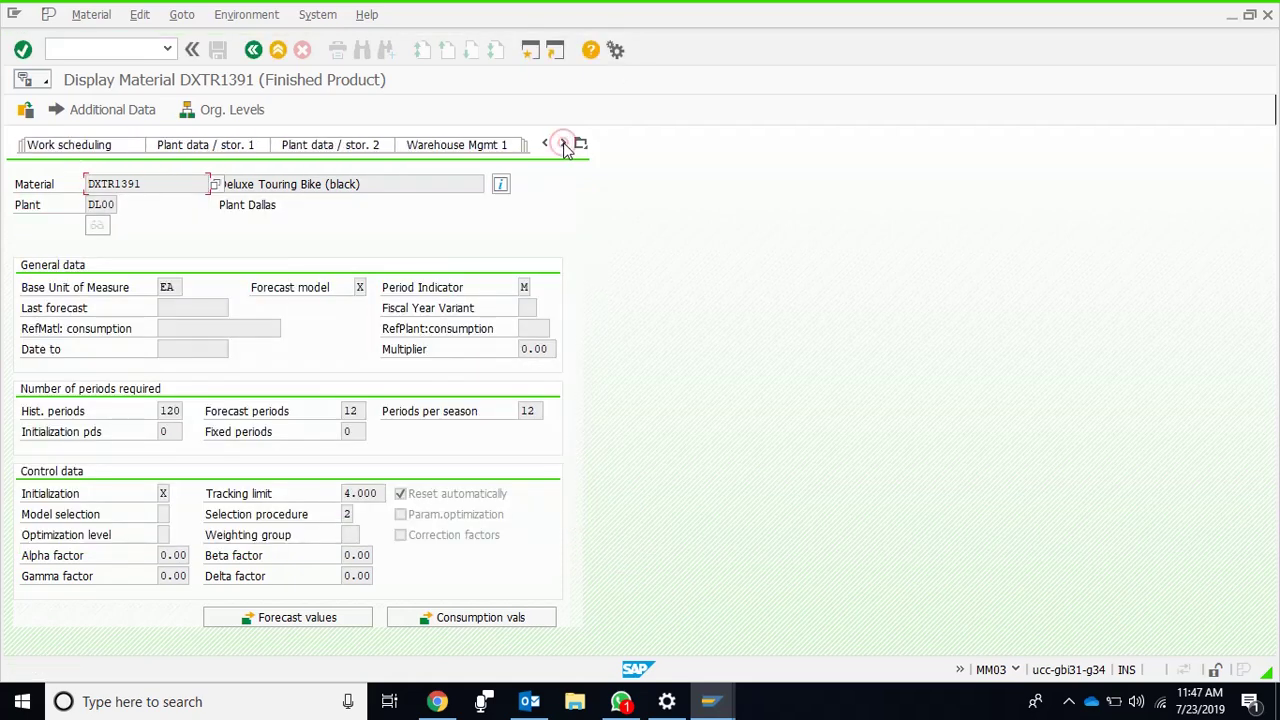
{"action": "left_click", "coordinate": [564, 144]}
{"action": "left_click", "coordinate": [564, 144]}
{"action": "left_click", "coordinate": [564, 144]}
{"action": "left_click", "coordinate": [564, 144]}
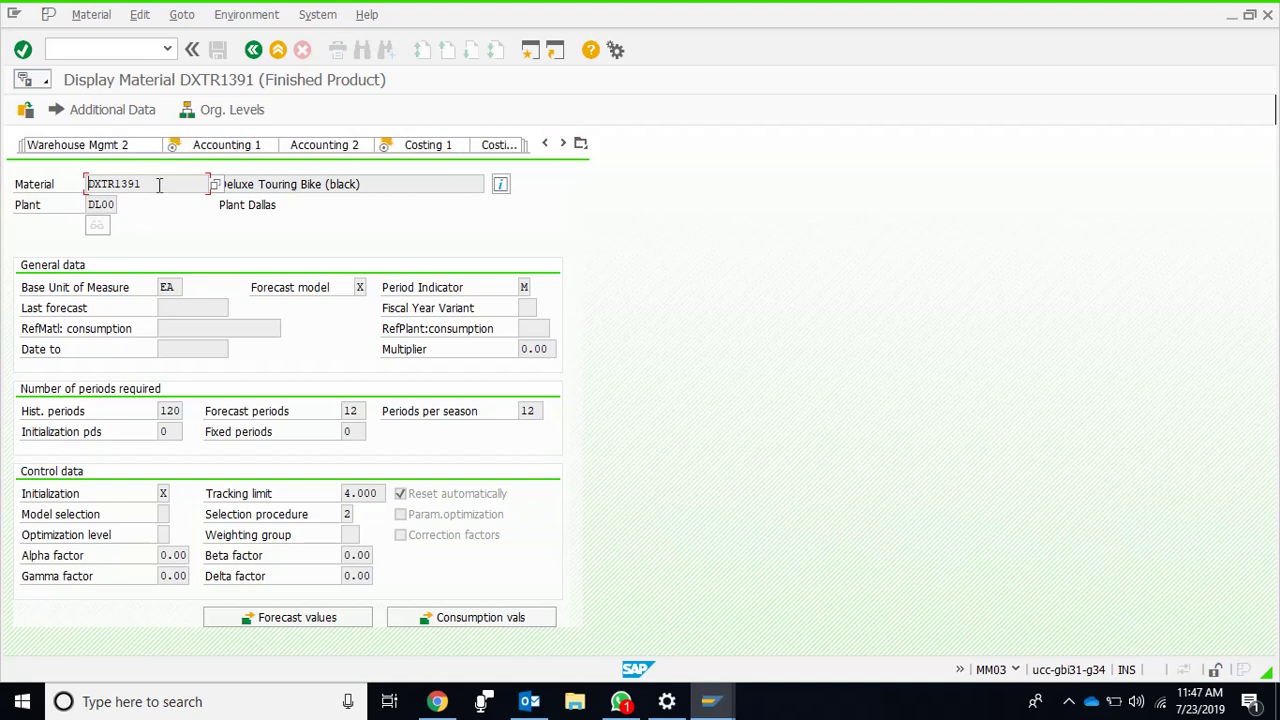
{"action": "left_click", "coordinate": [219, 144]}
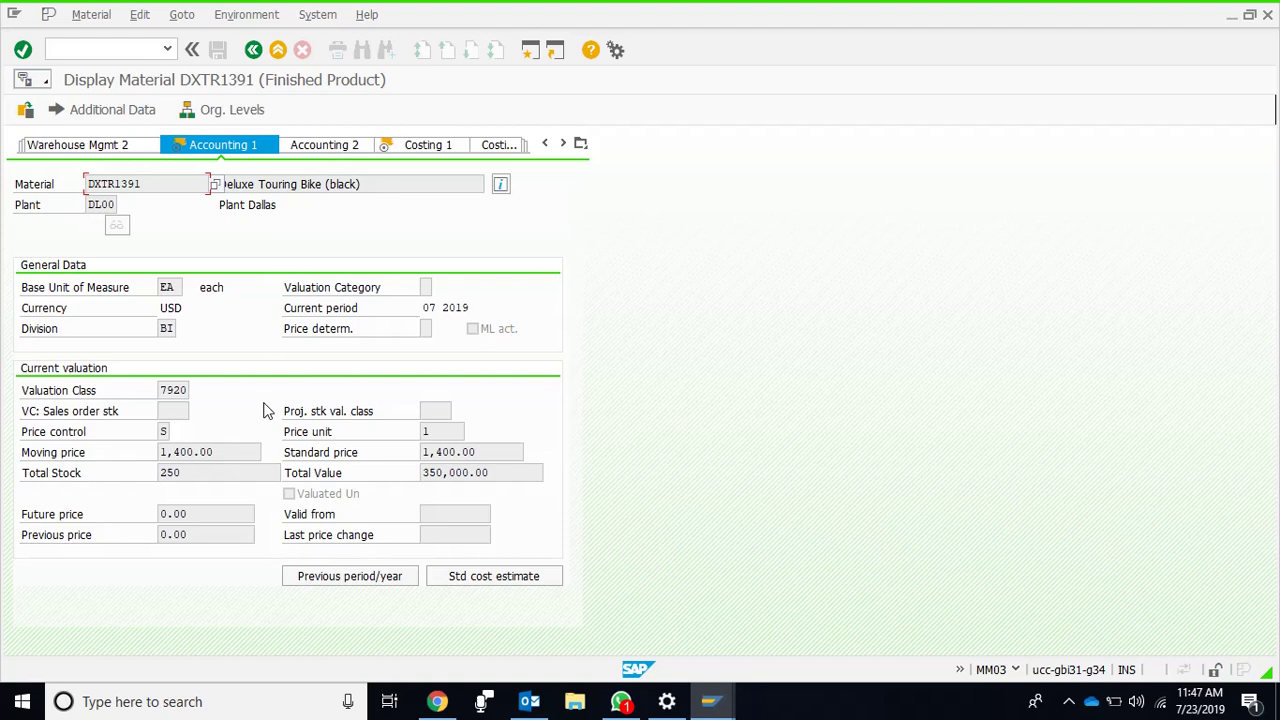
Look up the possible entries for the valuation class and the price control indicator, closing each list without a change.
{"action": "left_click", "coordinate": [175, 390]}
{"action": "left_click", "coordinate": [198, 392]}
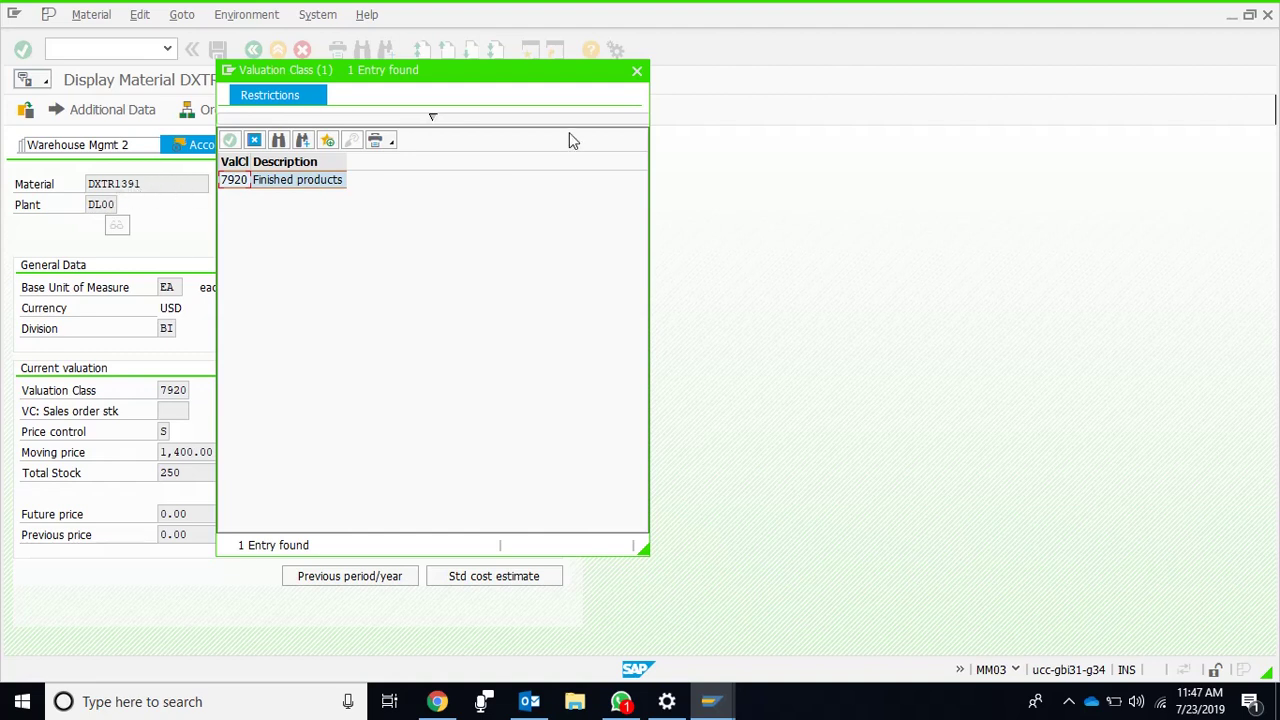
{"action": "left_click", "coordinate": [636, 73]}
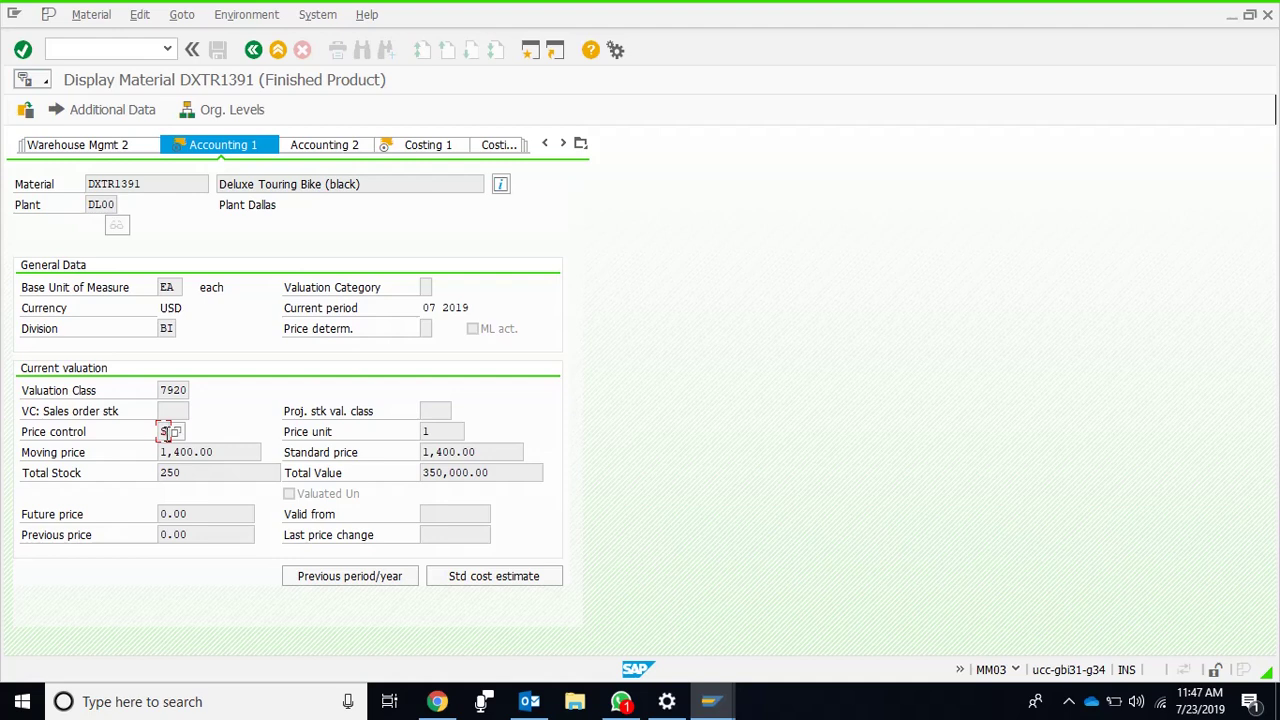
{"action": "left_click", "coordinate": [170, 432]}
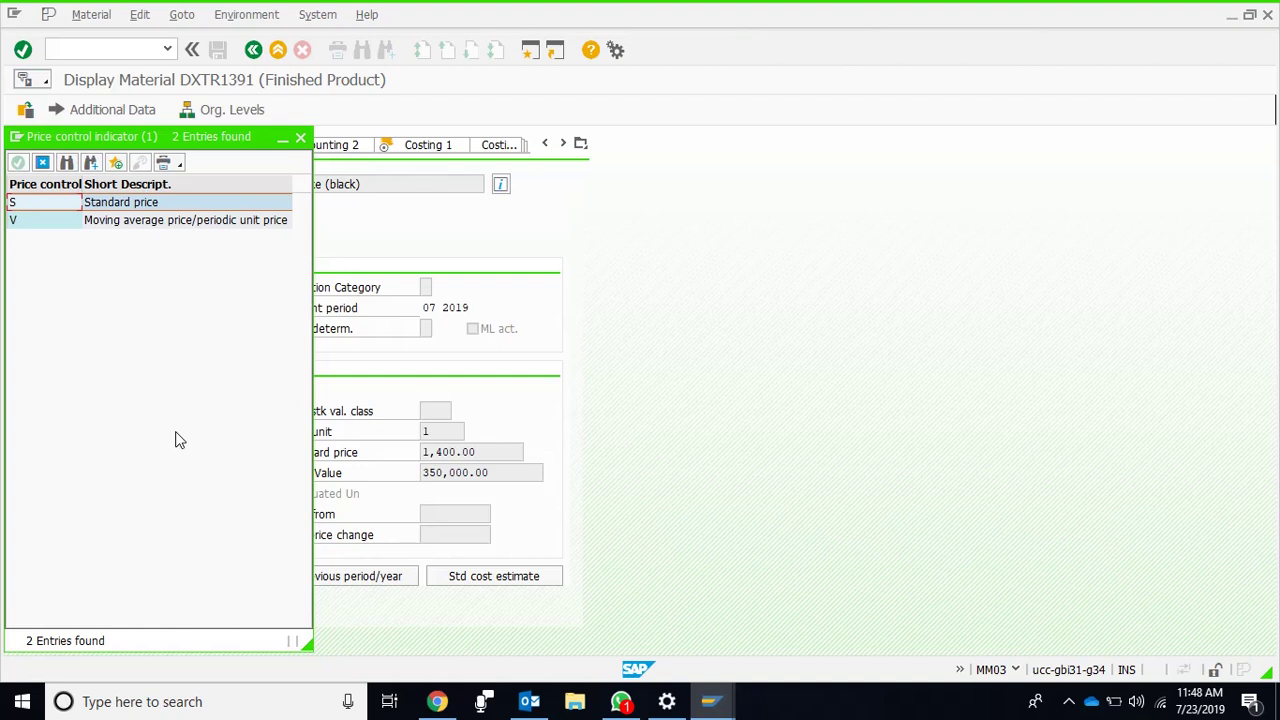
{"action": "left_click", "coordinate": [301, 137]}
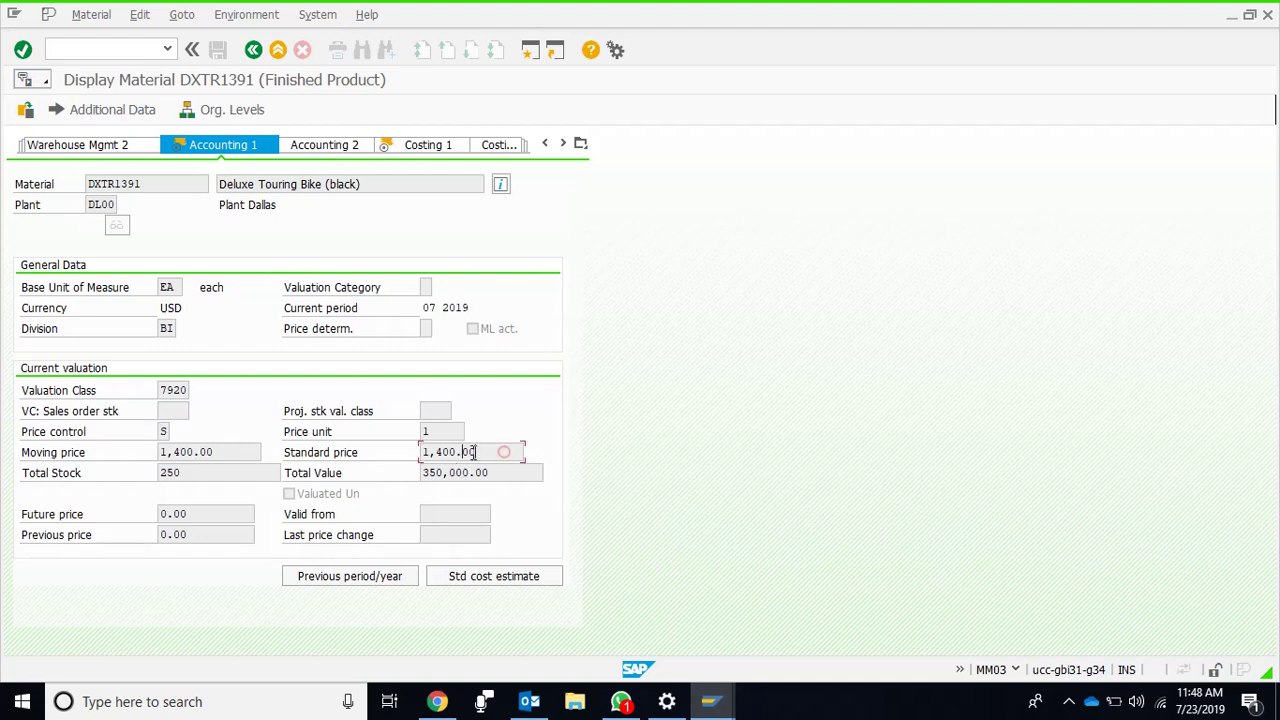
Examine the standard price, price control, total stock, total value and moving price in the current valuation.
{"action": "left_click_drag", "start_coordinate": [505, 452], "coordinate": [418, 456]}
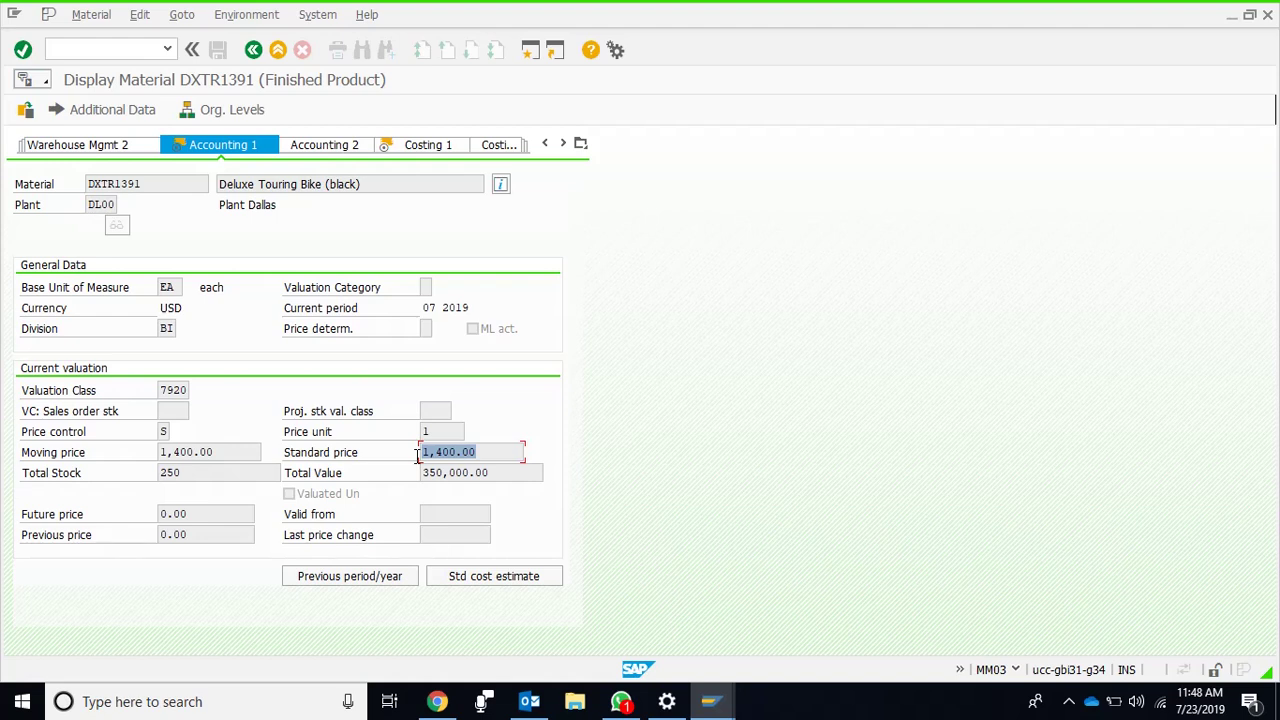
{"action": "left_click", "coordinate": [166, 431]}
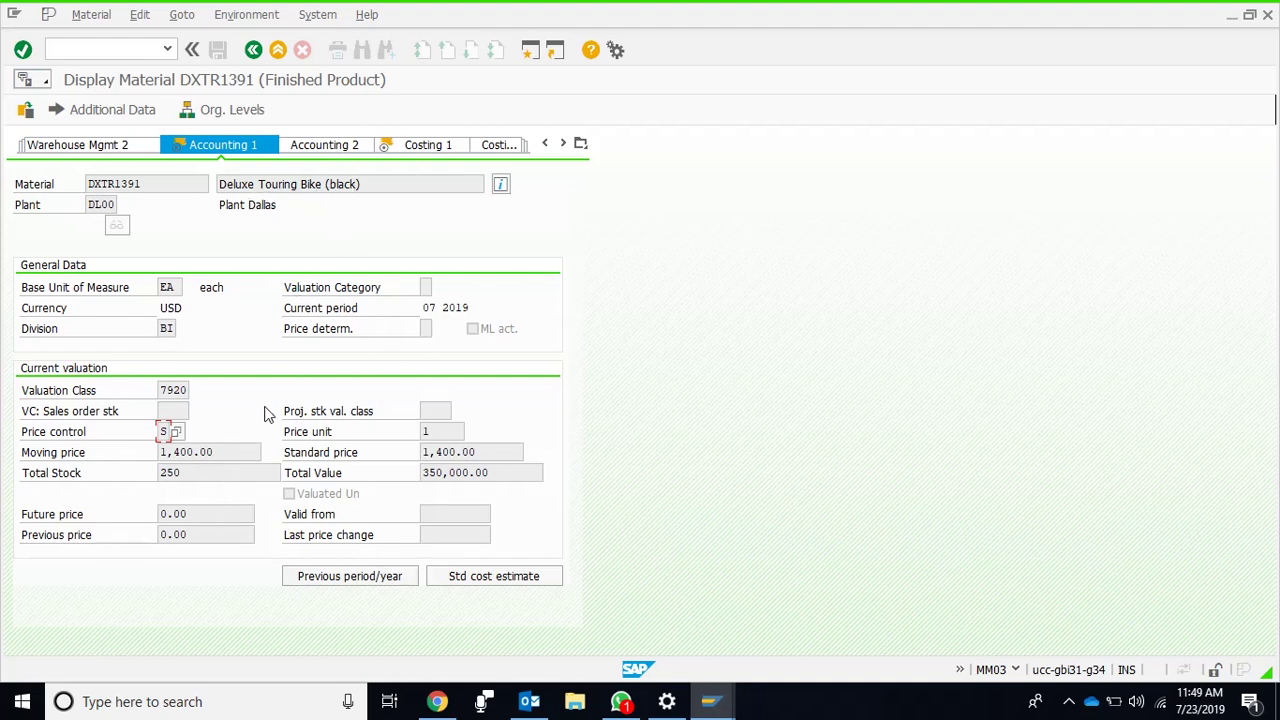
{"action": "double_click", "coordinate": [195, 474]}
{"action": "left_click", "coordinate": [207, 472]}
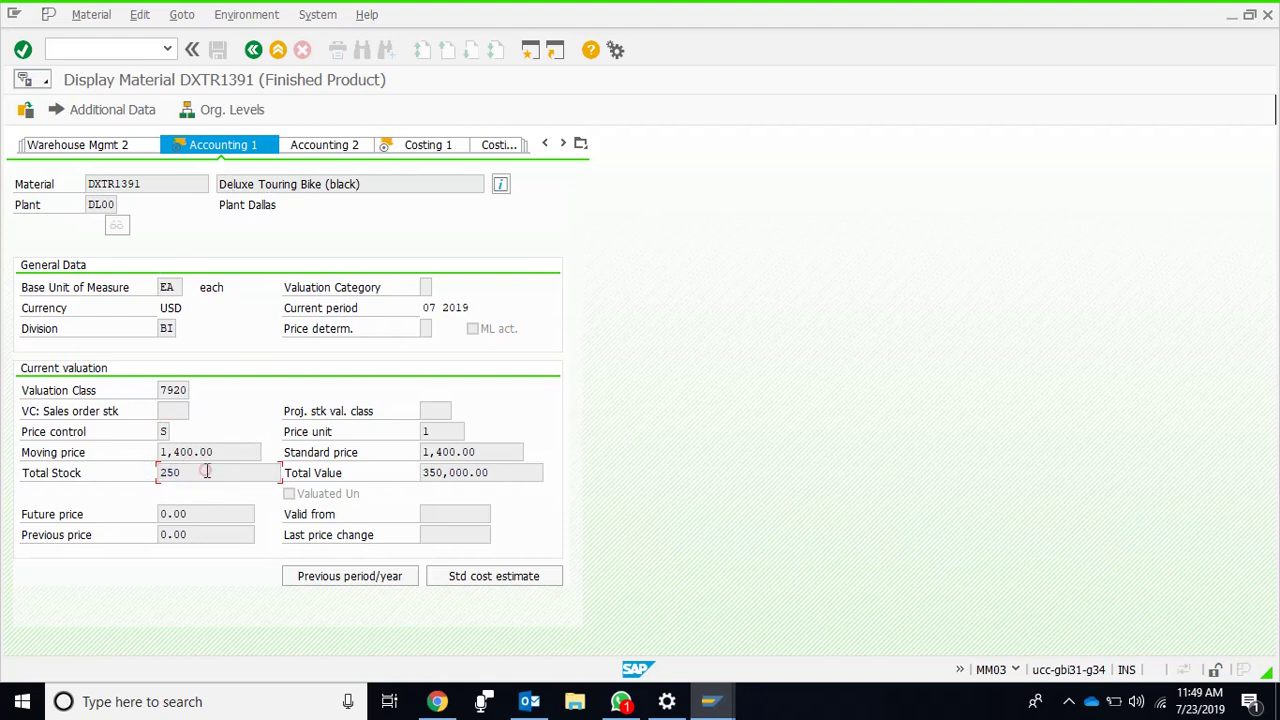
{"action": "left_click", "coordinate": [500, 475]}
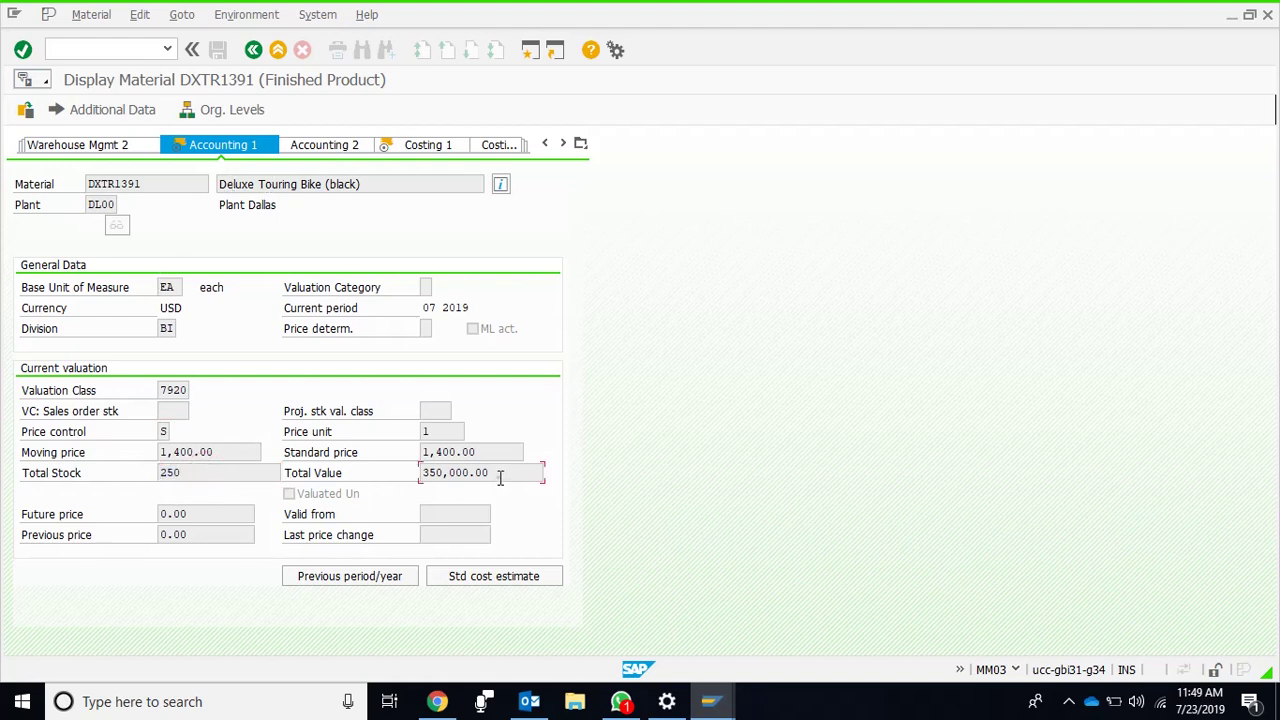
{"action": "left_click", "coordinate": [234, 454]}
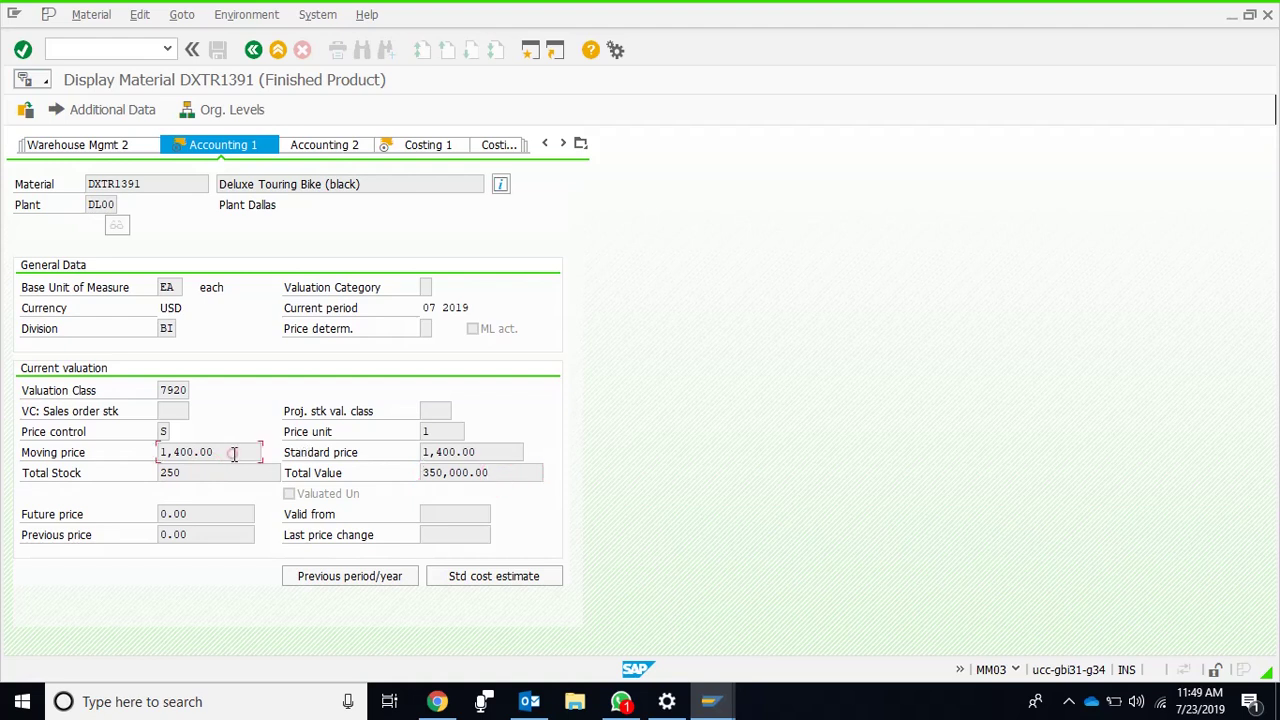
{"action": "left_click", "coordinate": [495, 448]}
{"action": "left_click", "coordinate": [489, 451]}
Open the material's Costing 1 view.
{"action": "left_click", "coordinate": [433, 147]}
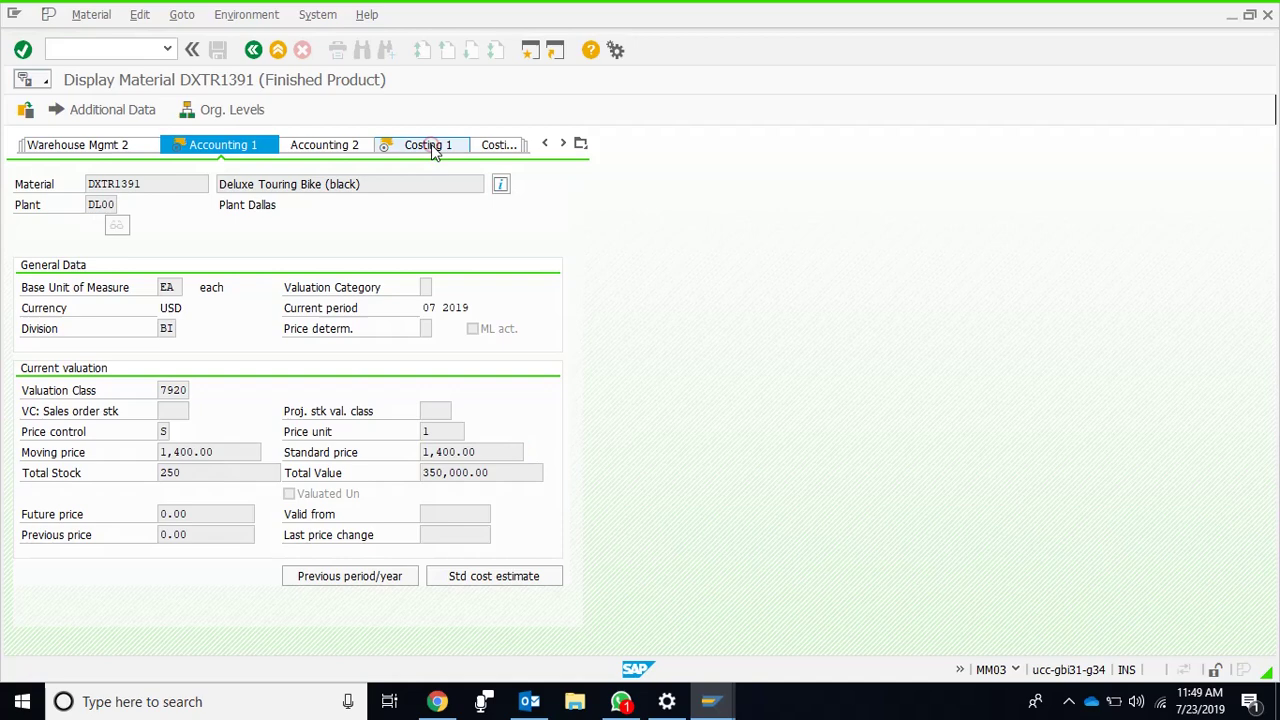